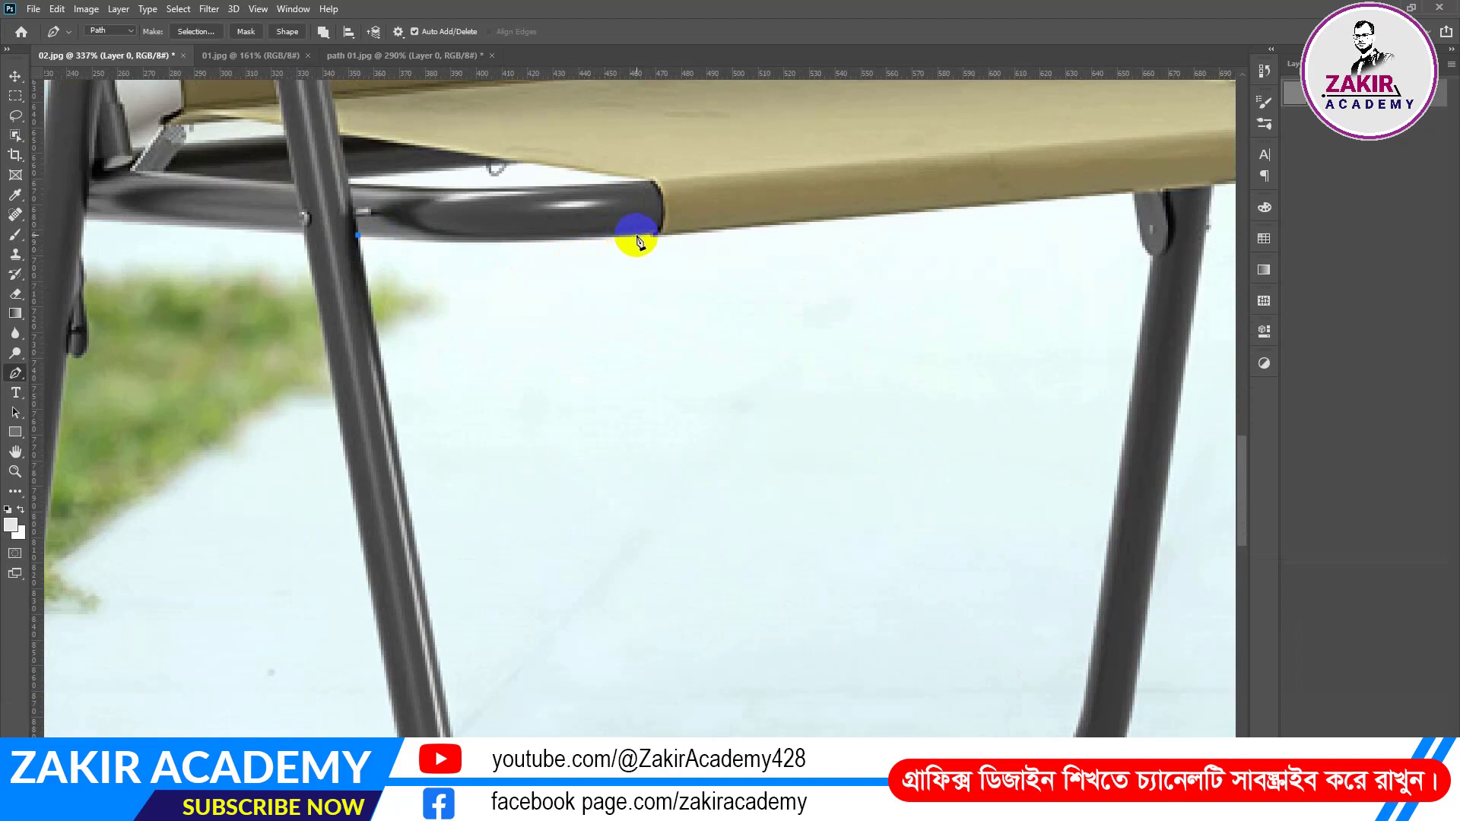
Continue the pen path along the underside of the armrest-side rail and seat edge, around the hinge bracket and down the rear leg.
drag(637, 235, 721, 221)
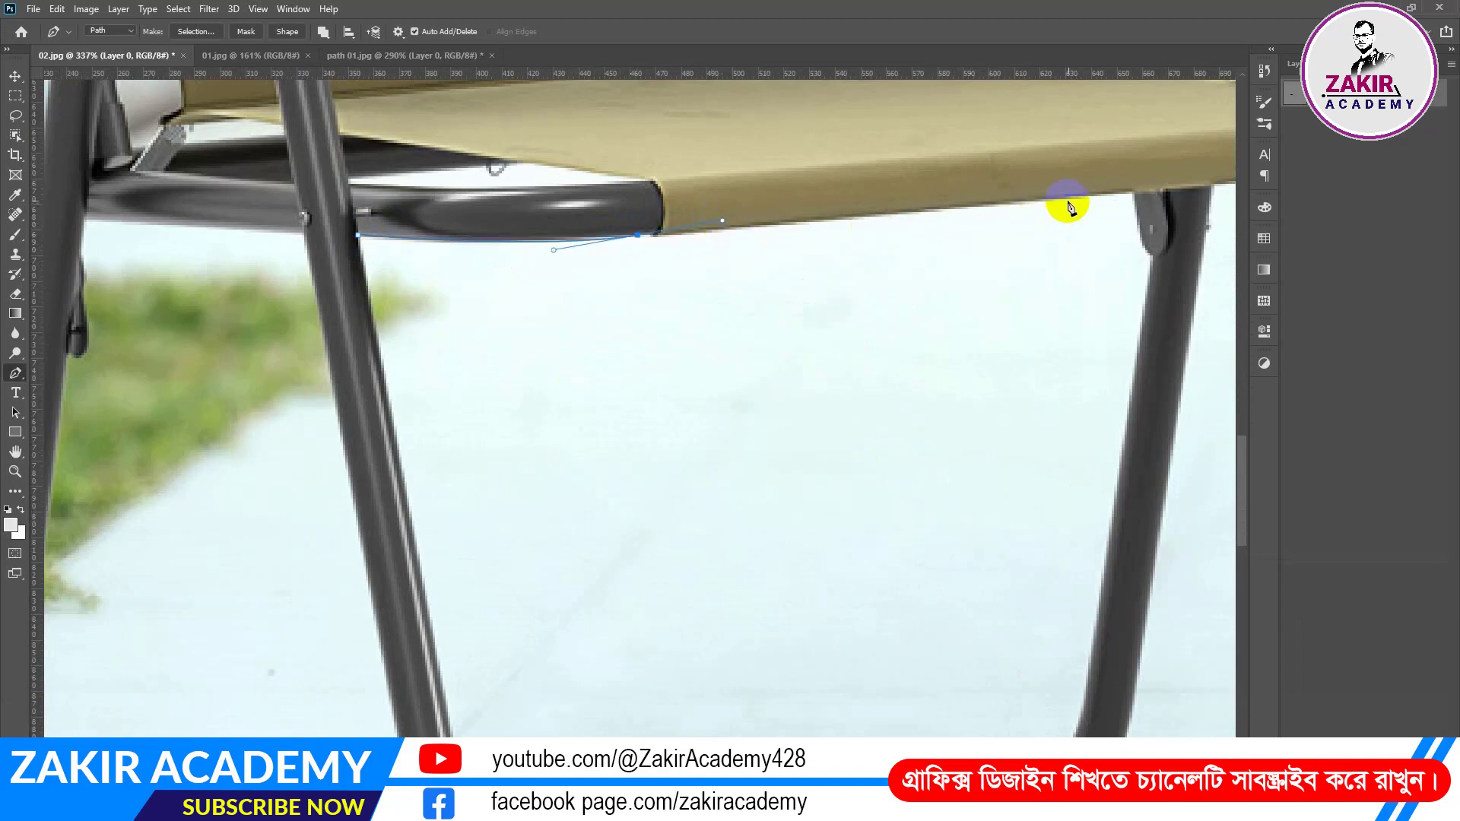
drag(1089, 196, 1113, 195)
click(1132, 195)
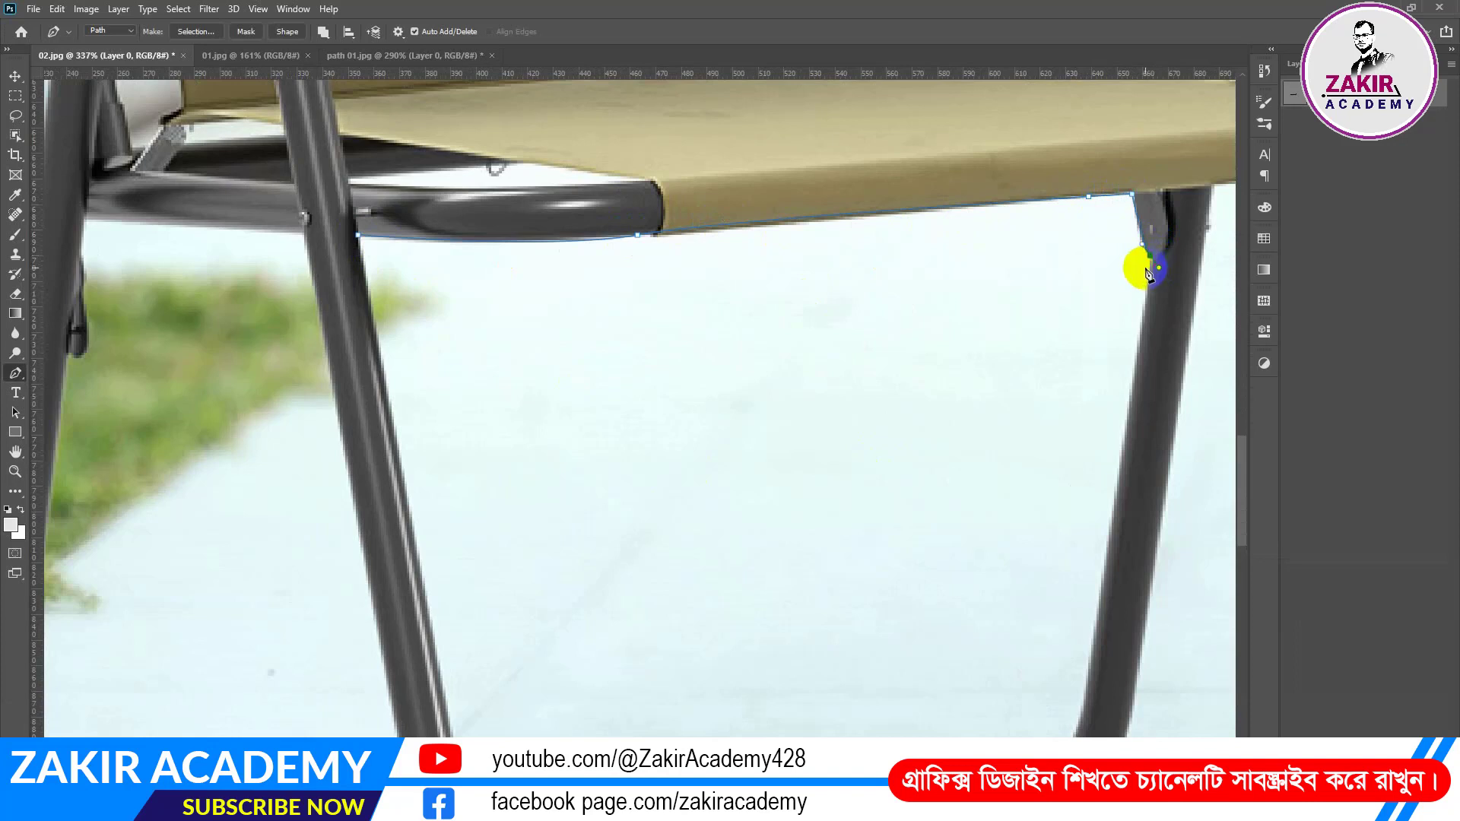
key(alt)
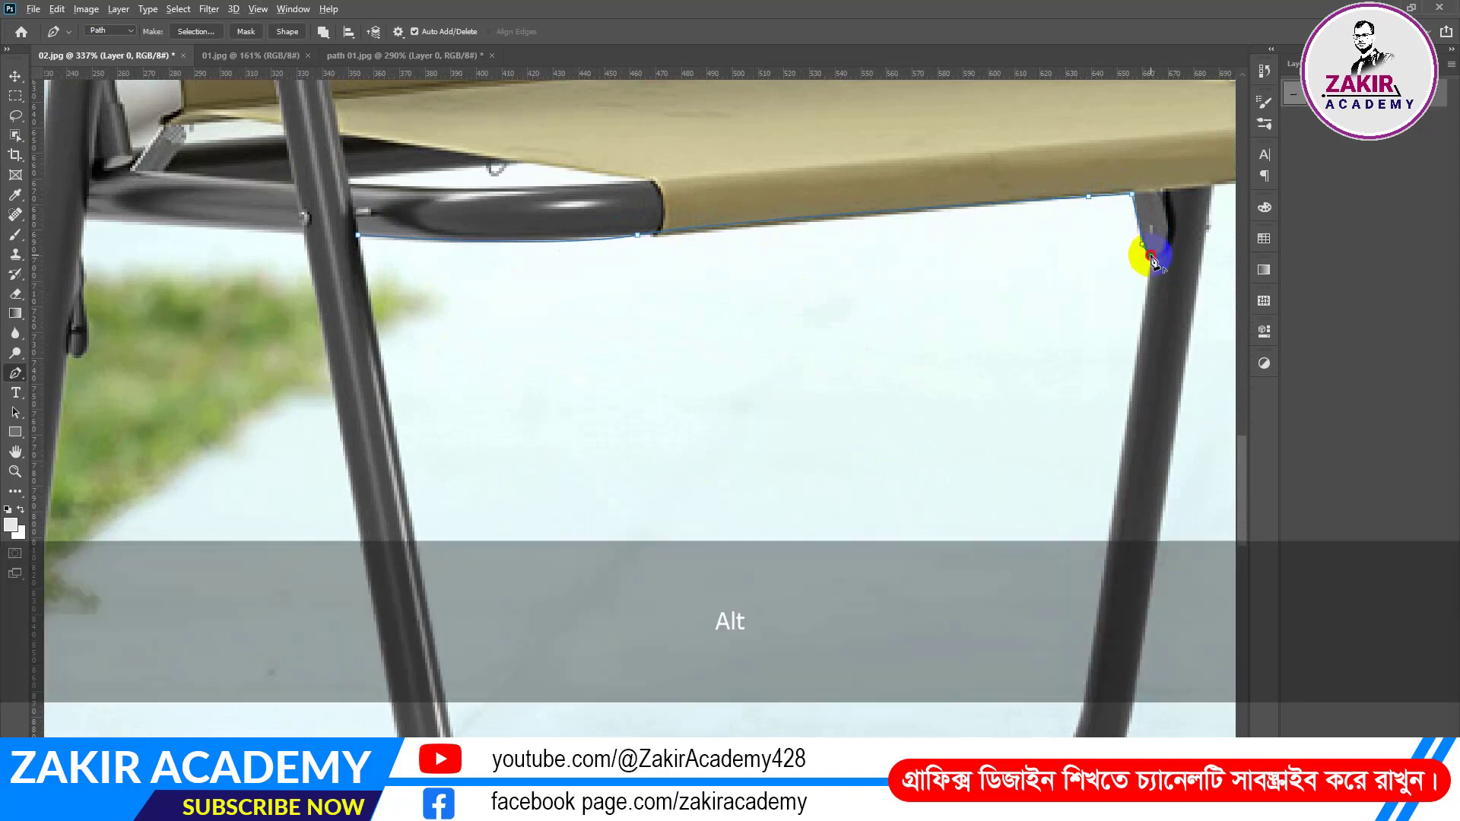
drag(1101, 584, 1102, 627)
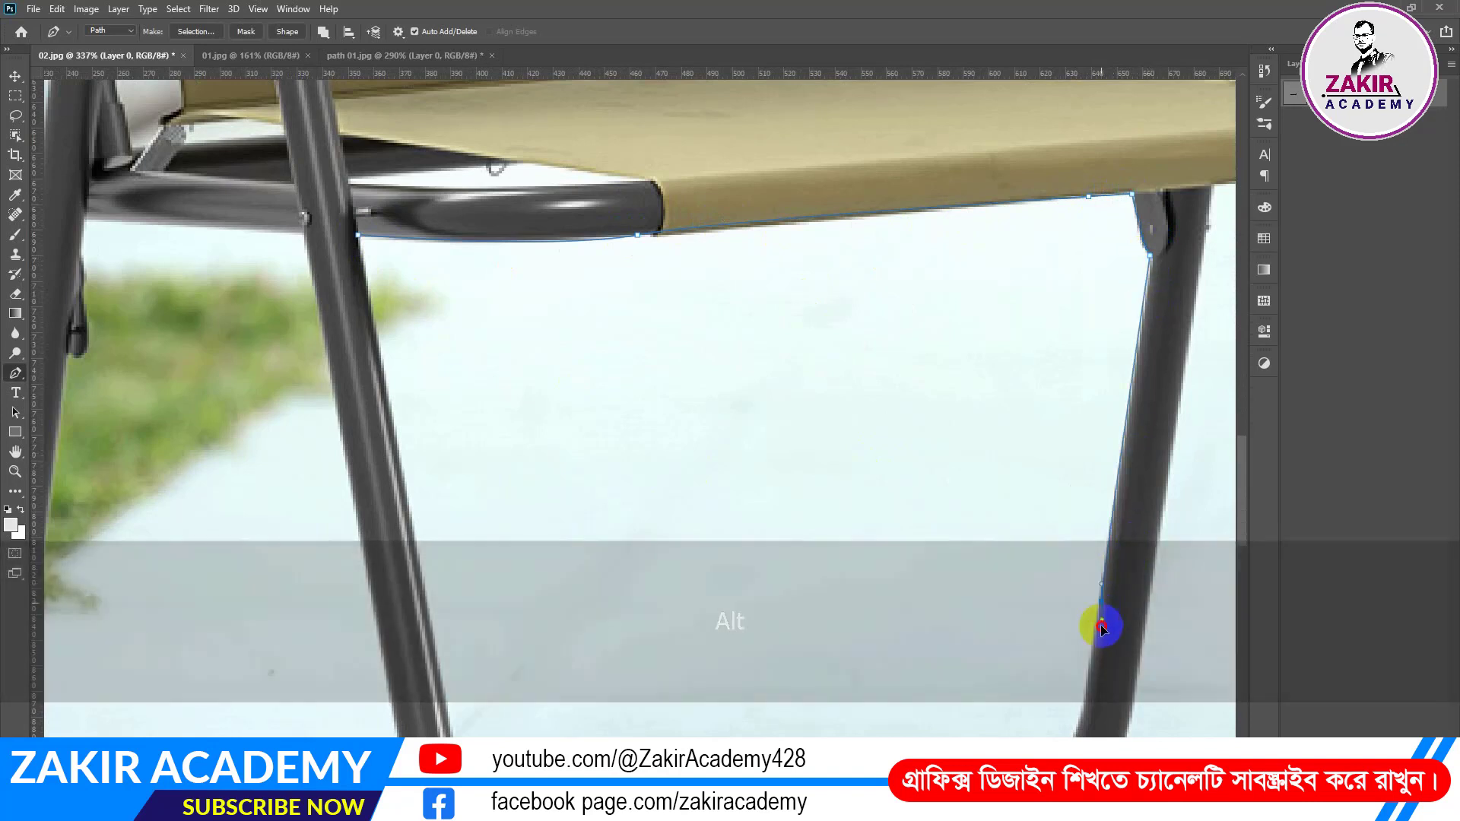
Trace the rear leg's inner bend and the top edge of its floor bar, refining the curve handles to follow the tube.
key(space)
drag(1024, 603, 985, 234)
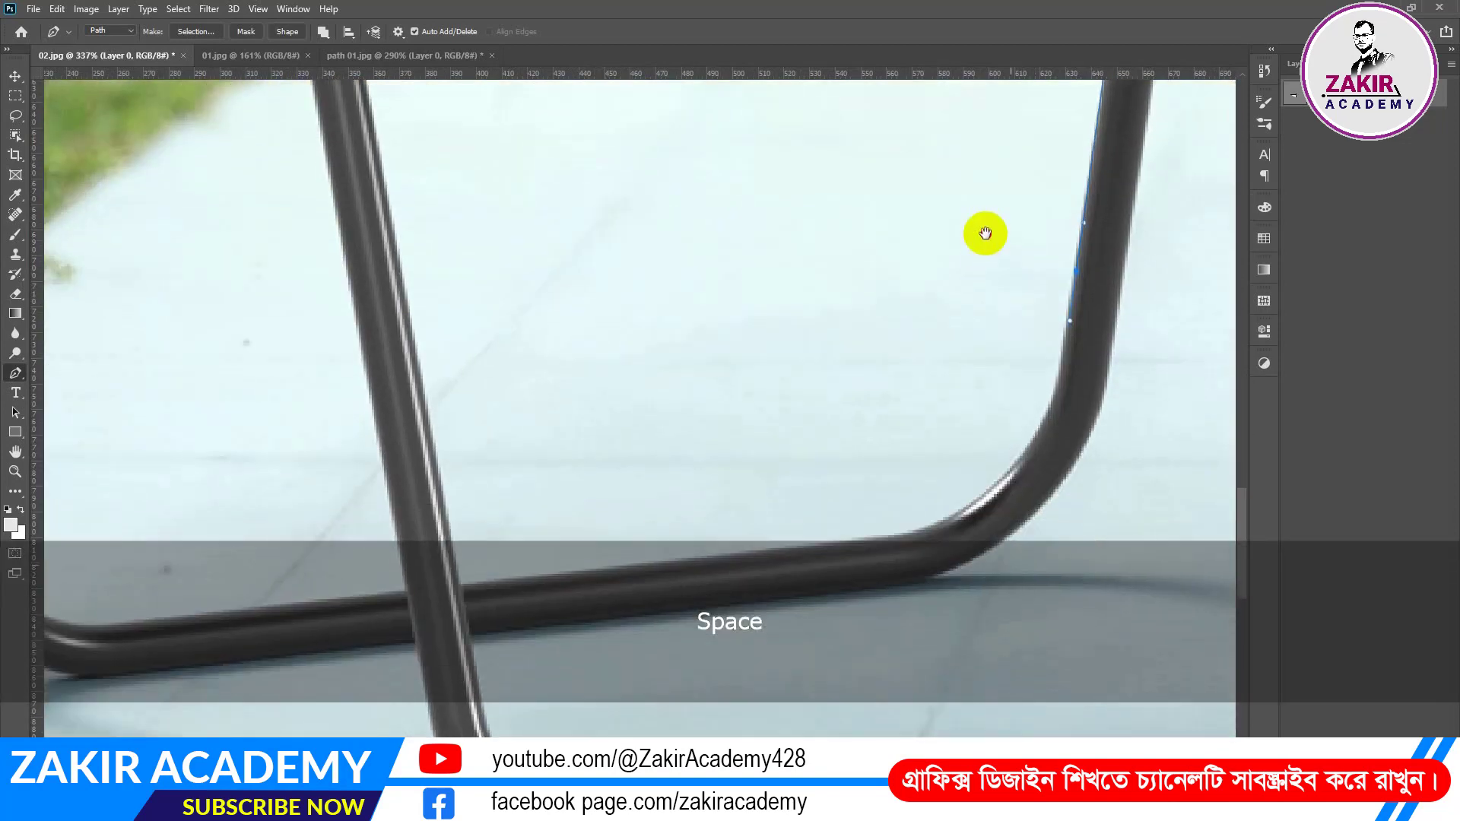
drag(915, 530, 772, 571)
key(ctrl)
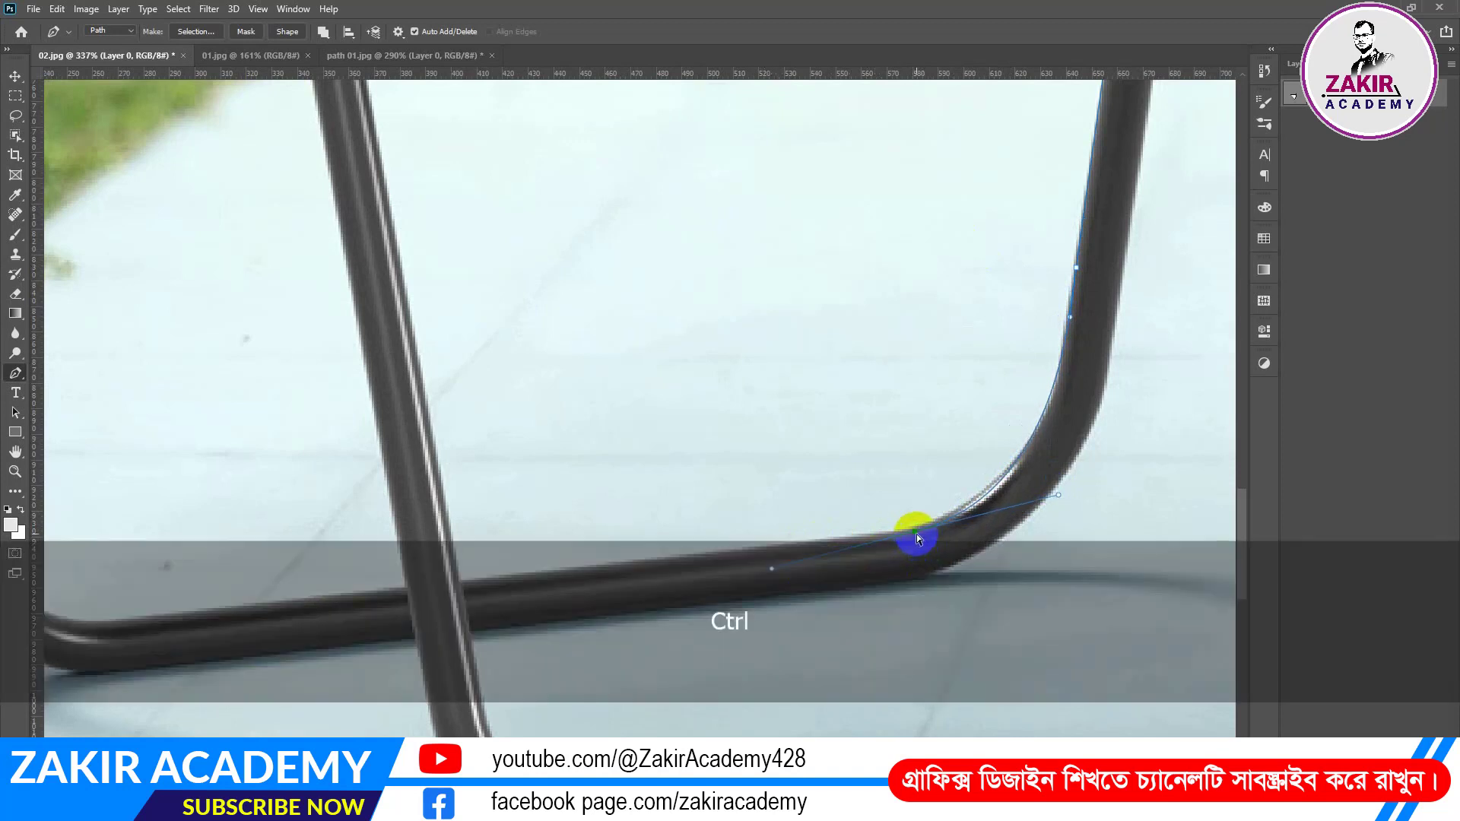
drag(916, 534, 919, 531)
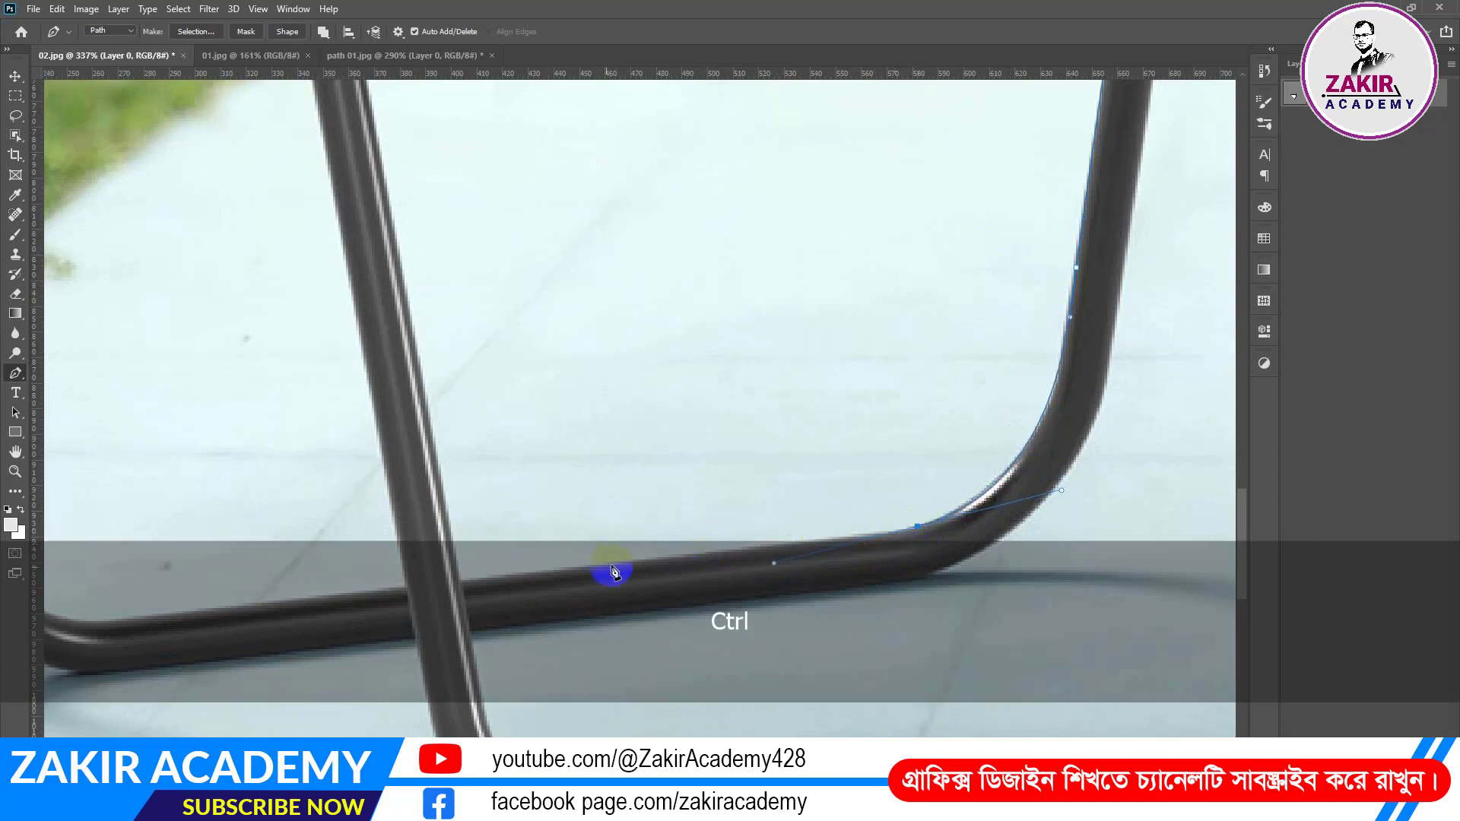
drag(505, 578, 454, 584)
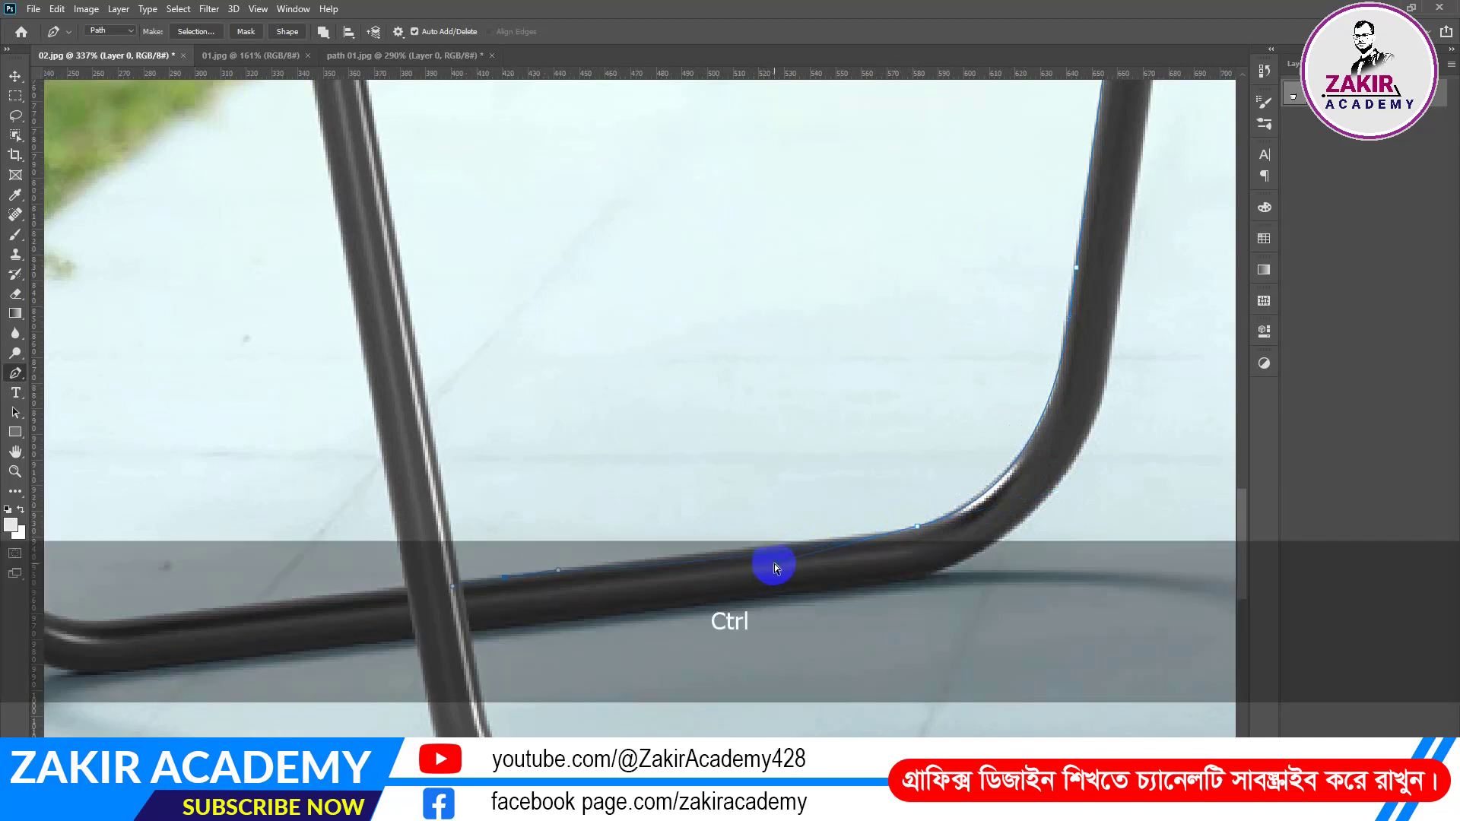
drag(774, 565, 771, 556)
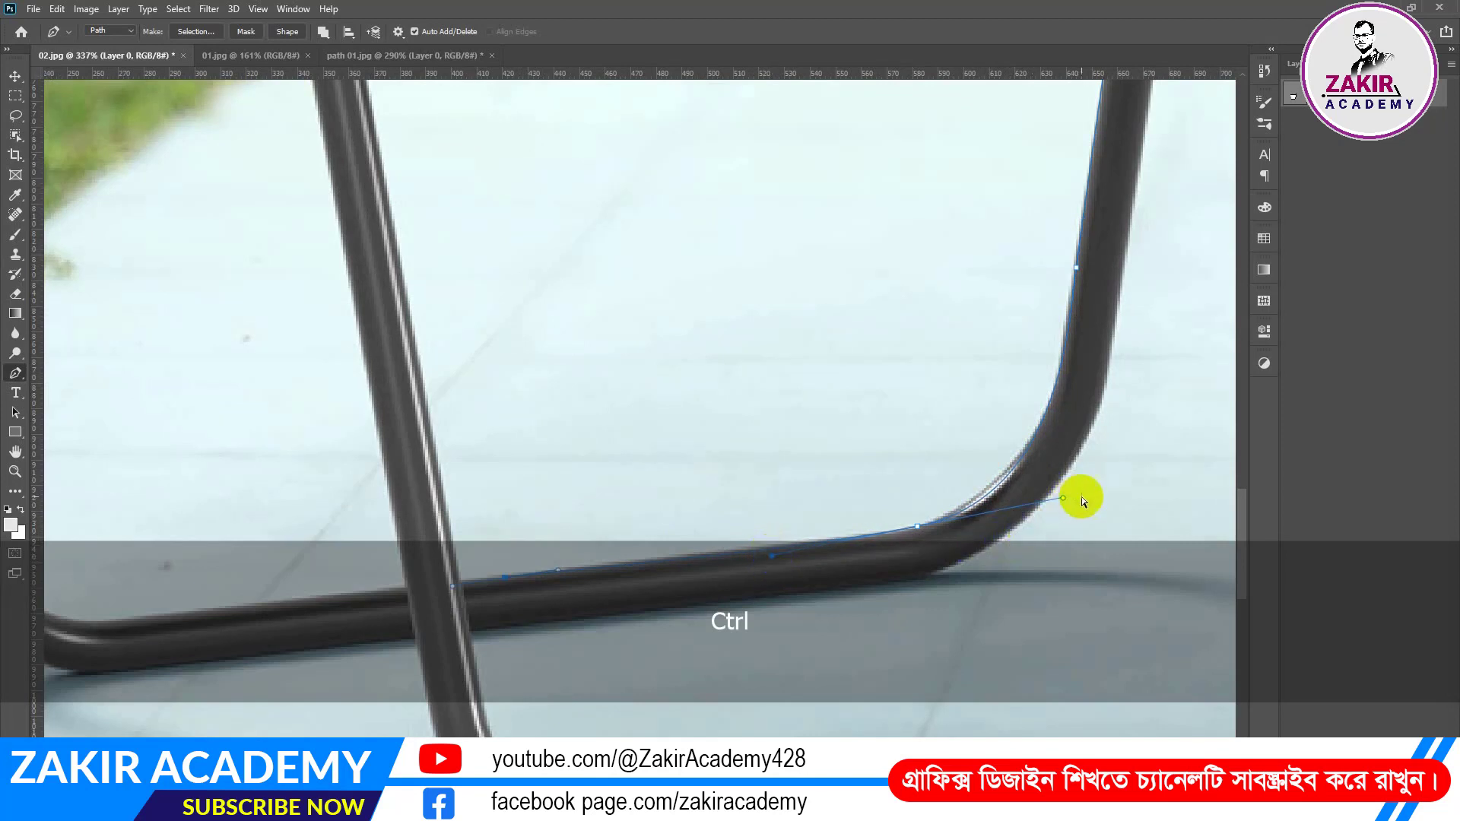
mouse_move(1063, 499)
mouse_down()
mouse_move(1036, 499)
mouse_move(1057, 495)
mouse_up()
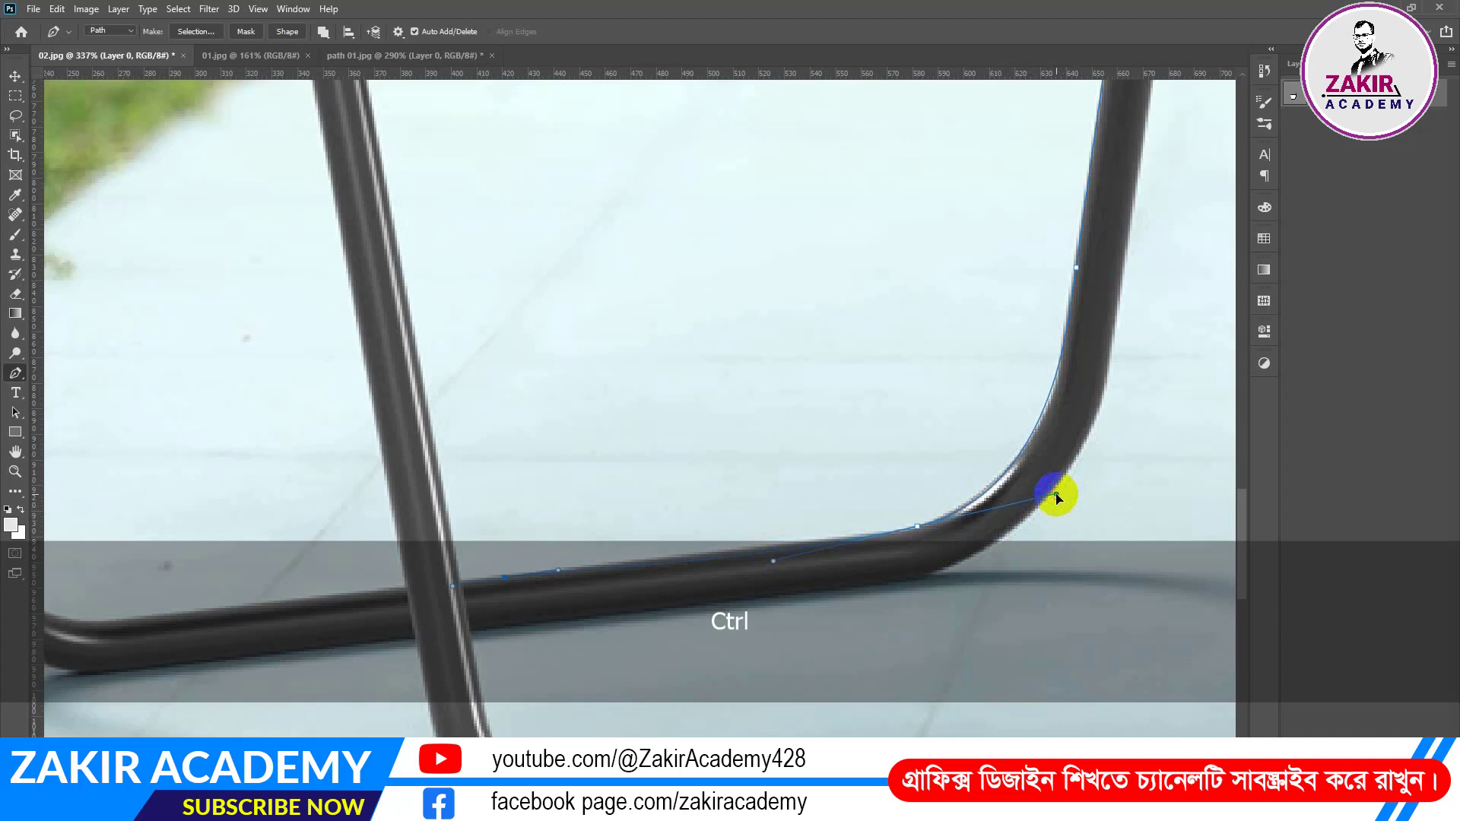
Run the path from the floor bar up the front leg's inner edge and close it at the starting point under the rail.
ctrl+click(465, 591)
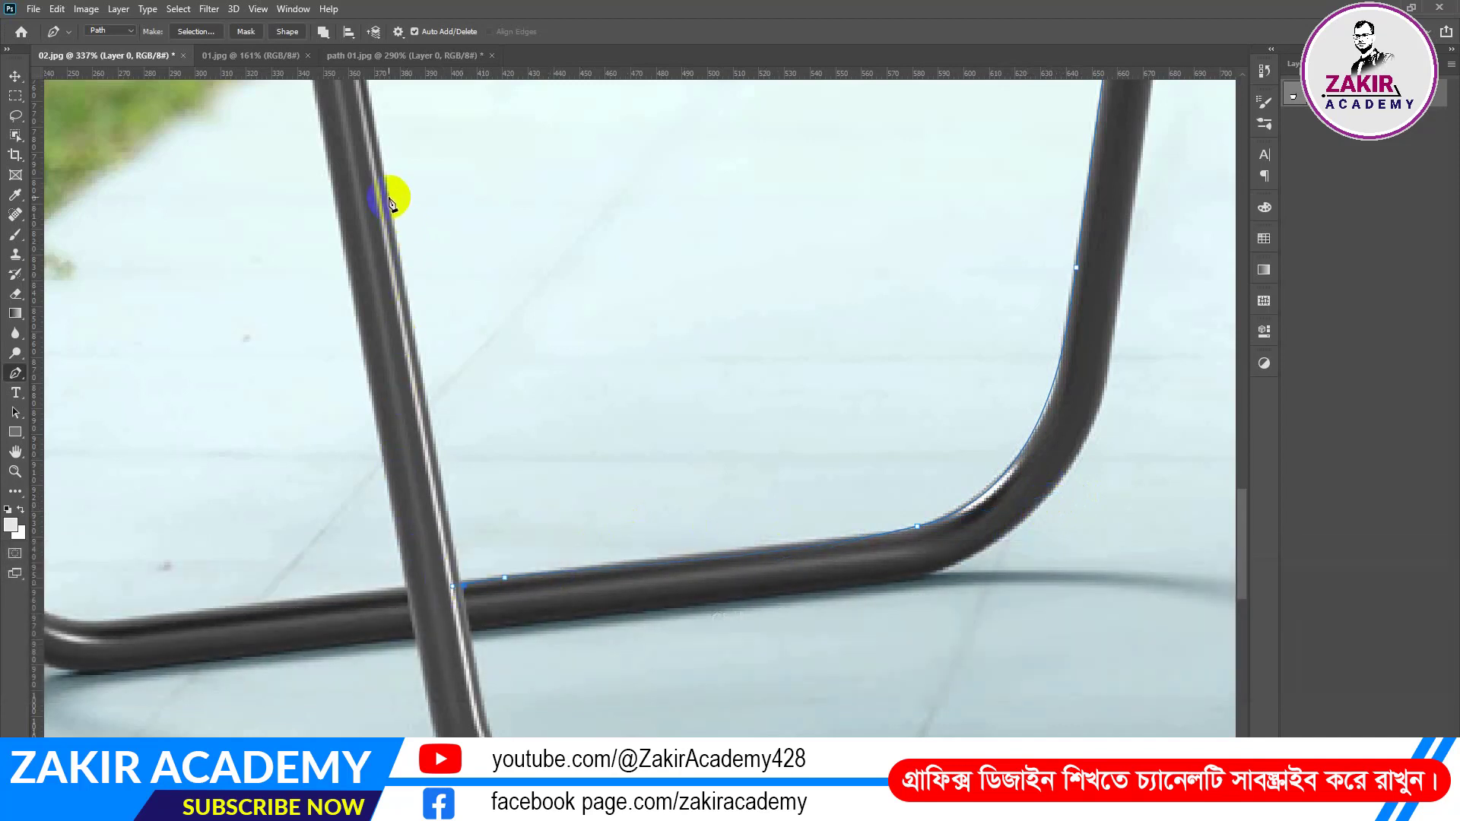
key(space)
drag(430, 228, 626, 675)
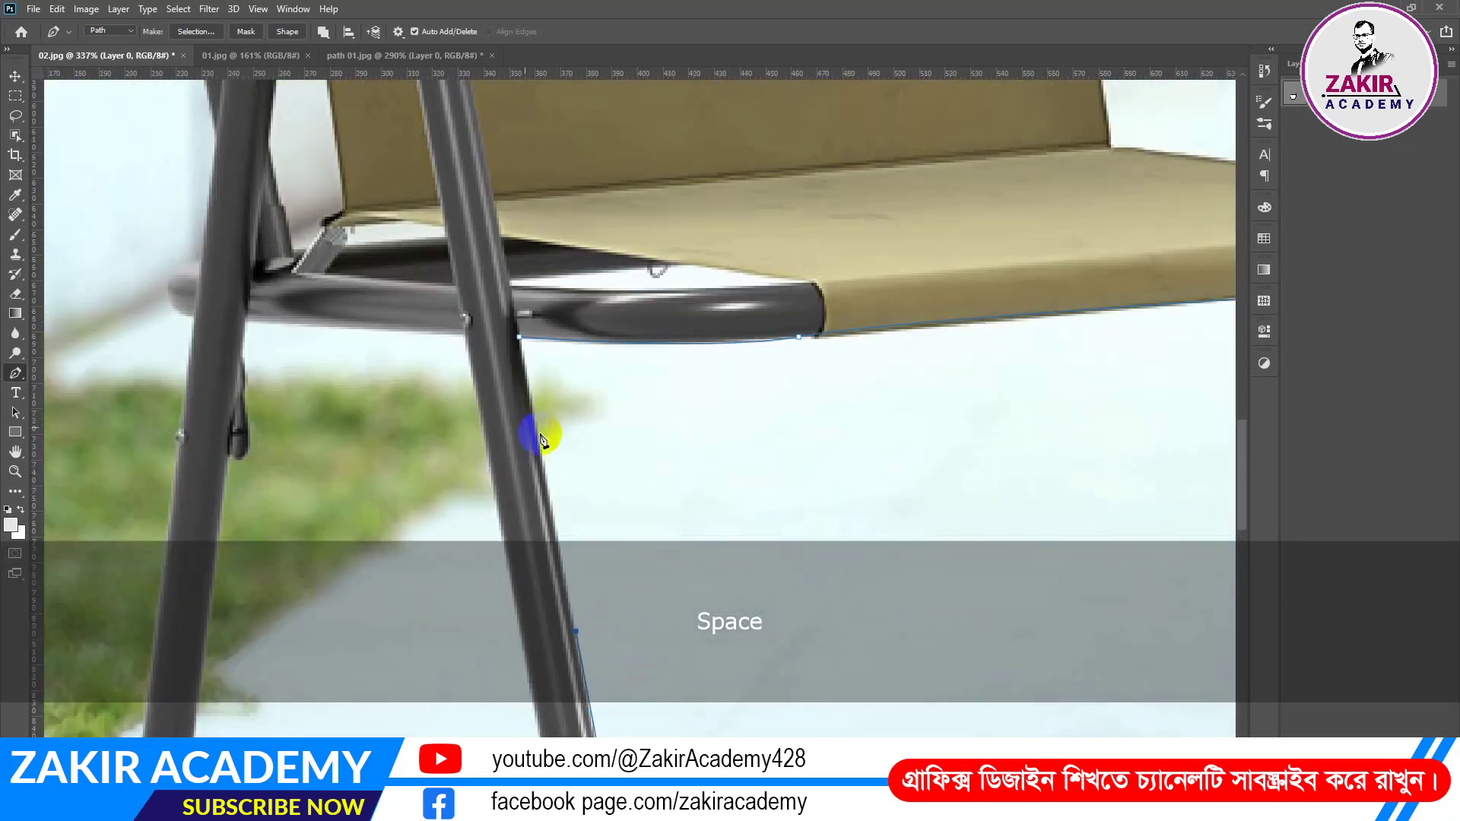
click(520, 339)
scroll(824, 549, down, 5)
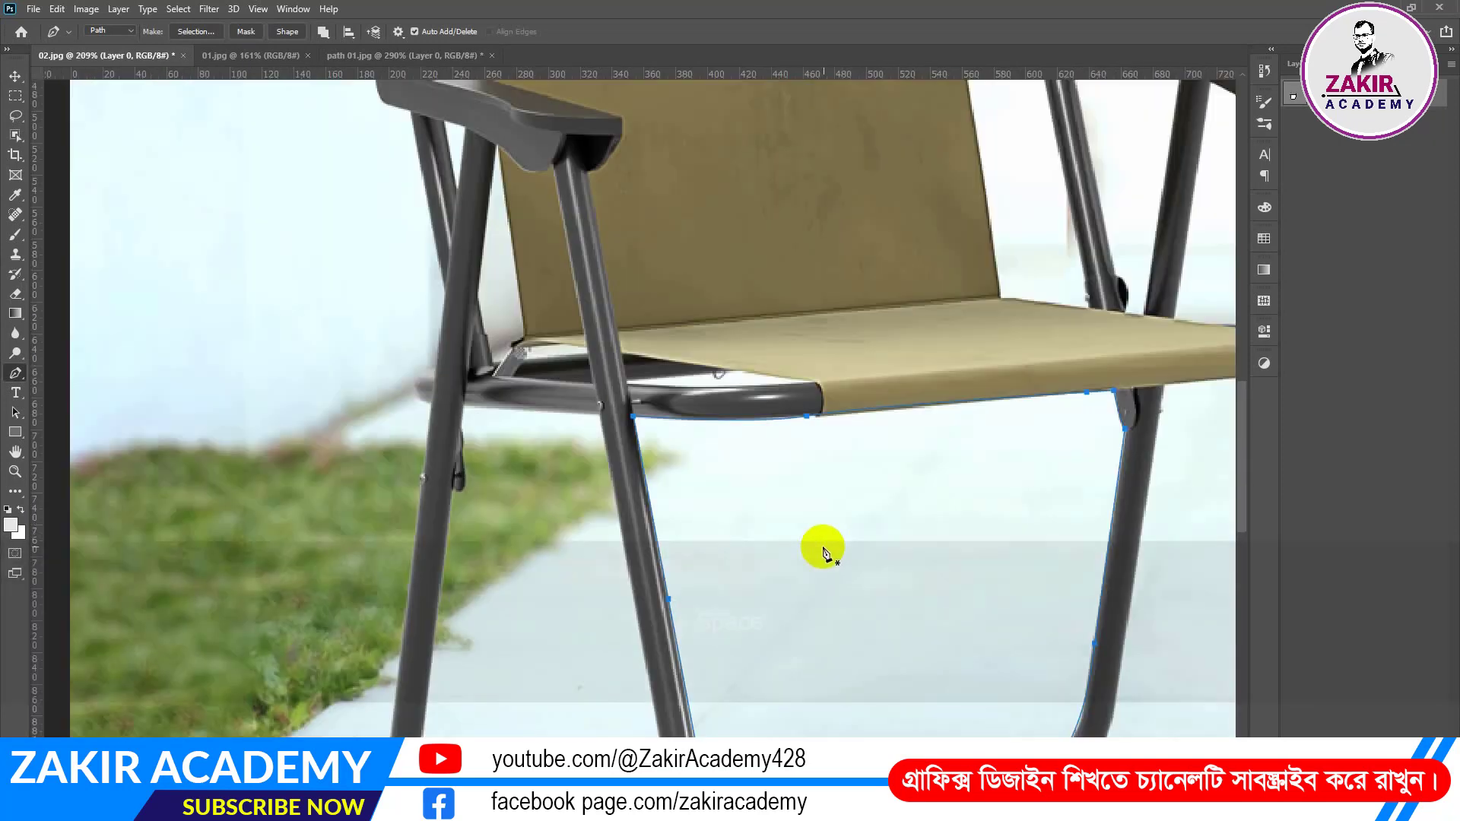
Start another outline along the rear floor bar's lower edge, around the rear leg's outer bend and along the seat to the other front leg.
key(space)
drag(915, 509, 700, 322)
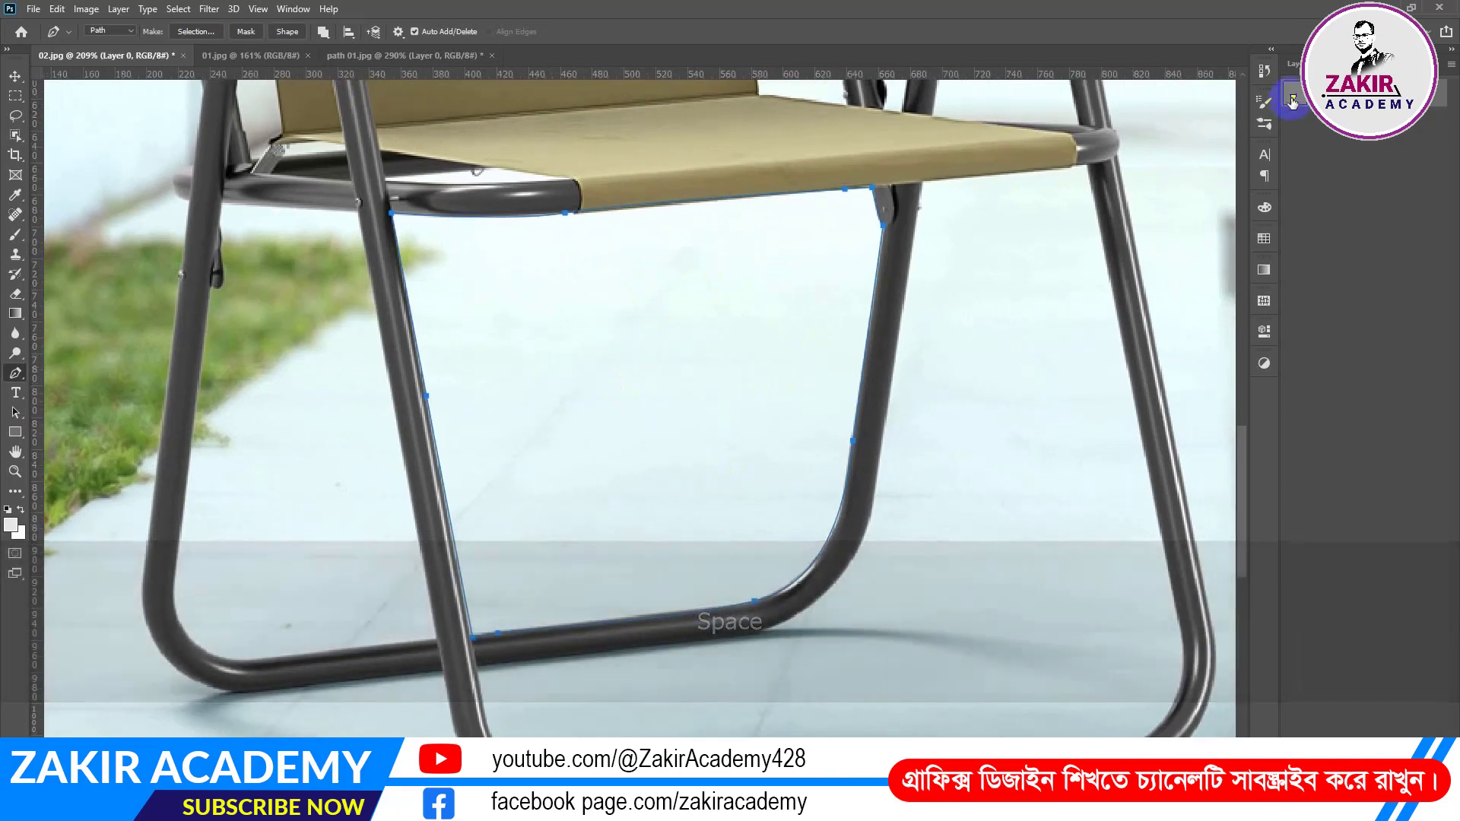
click(483, 668)
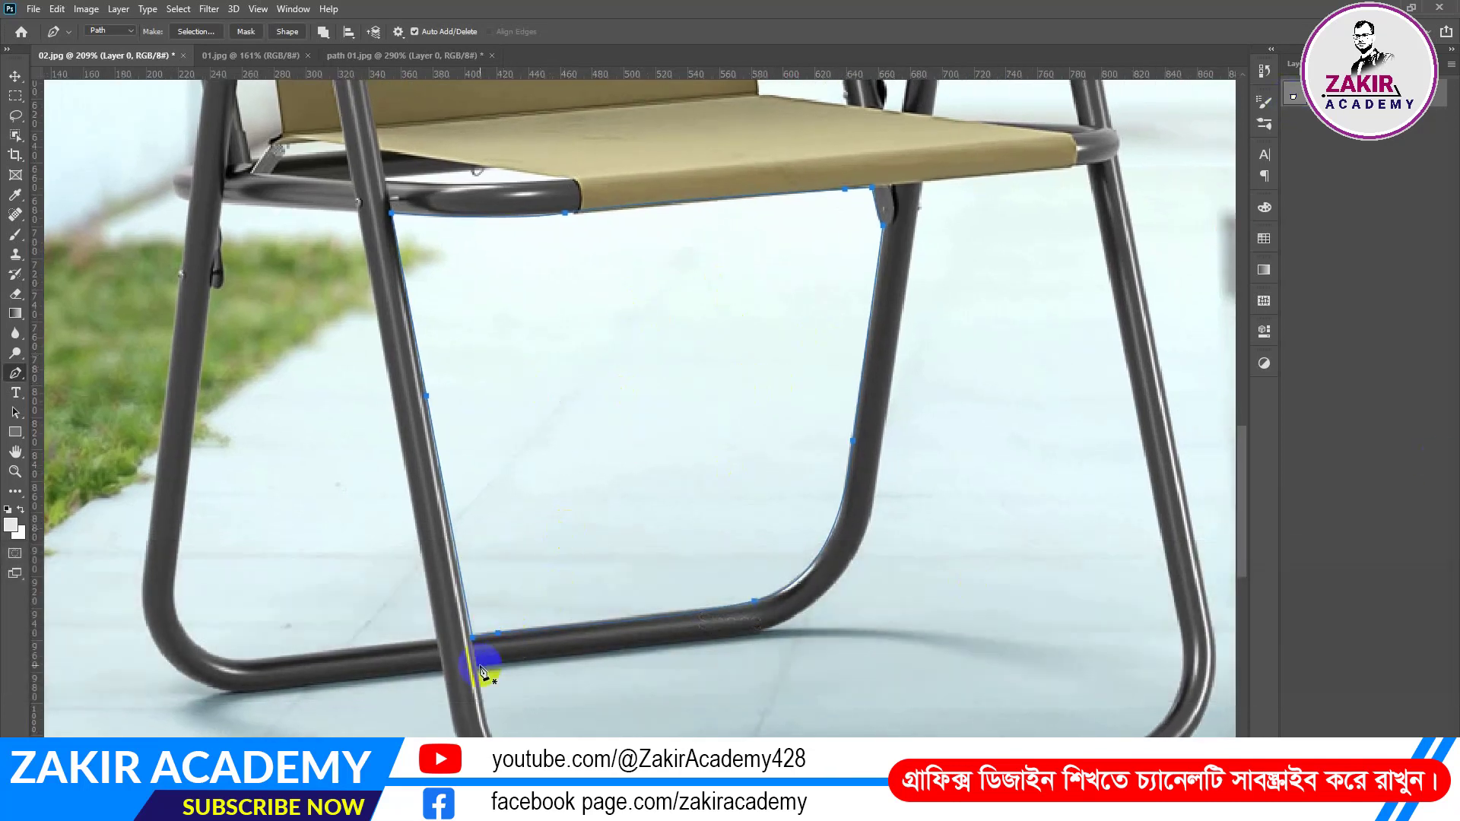
click(477, 668)
click(753, 636)
drag(878, 484, 900, 343)
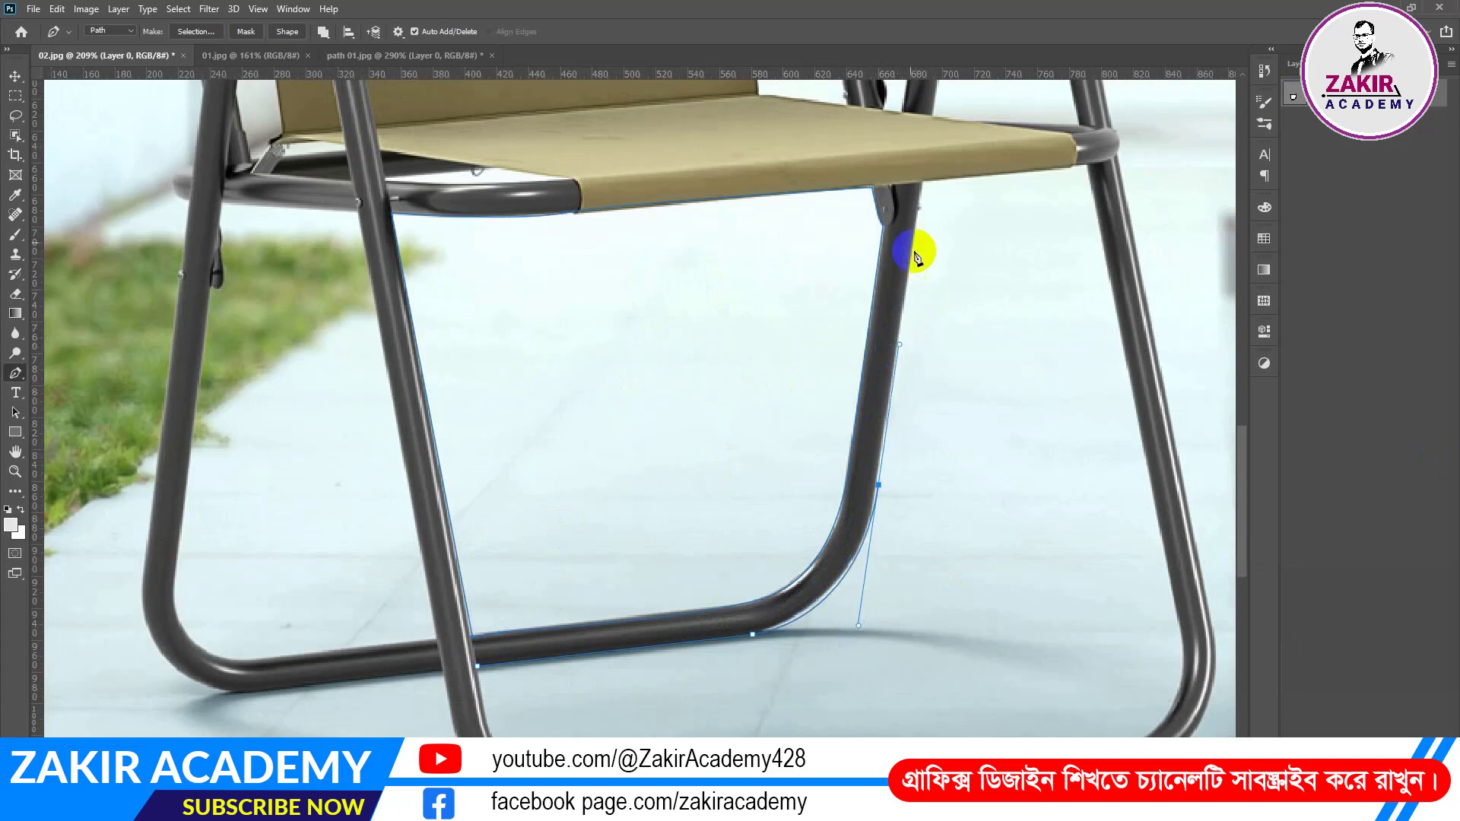
click(924, 183)
click(1087, 165)
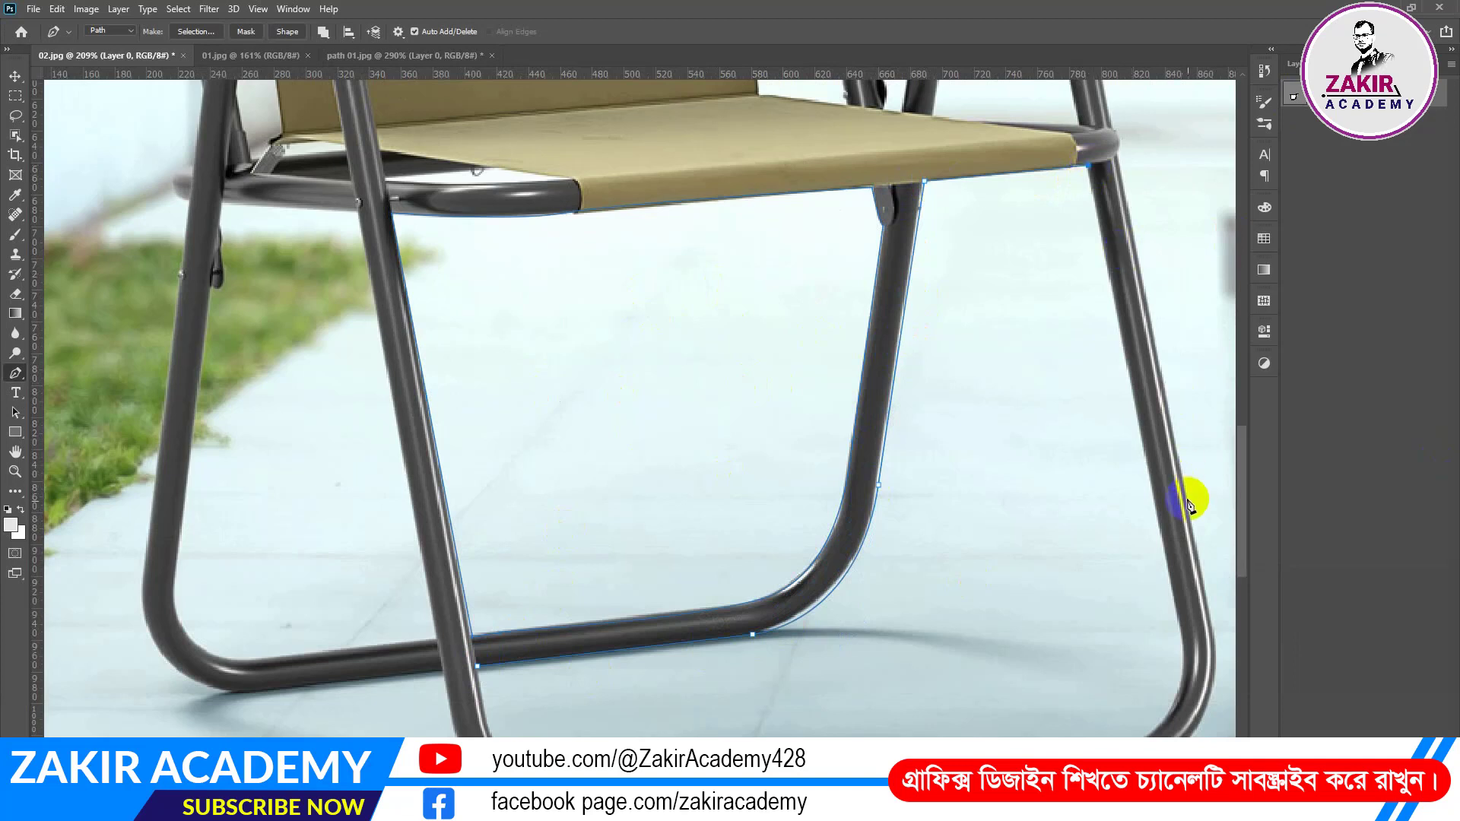
Trace the inner edge of the front leg frame around both lower bends and close the outline where it meets the rear bar.
click(1172, 589)
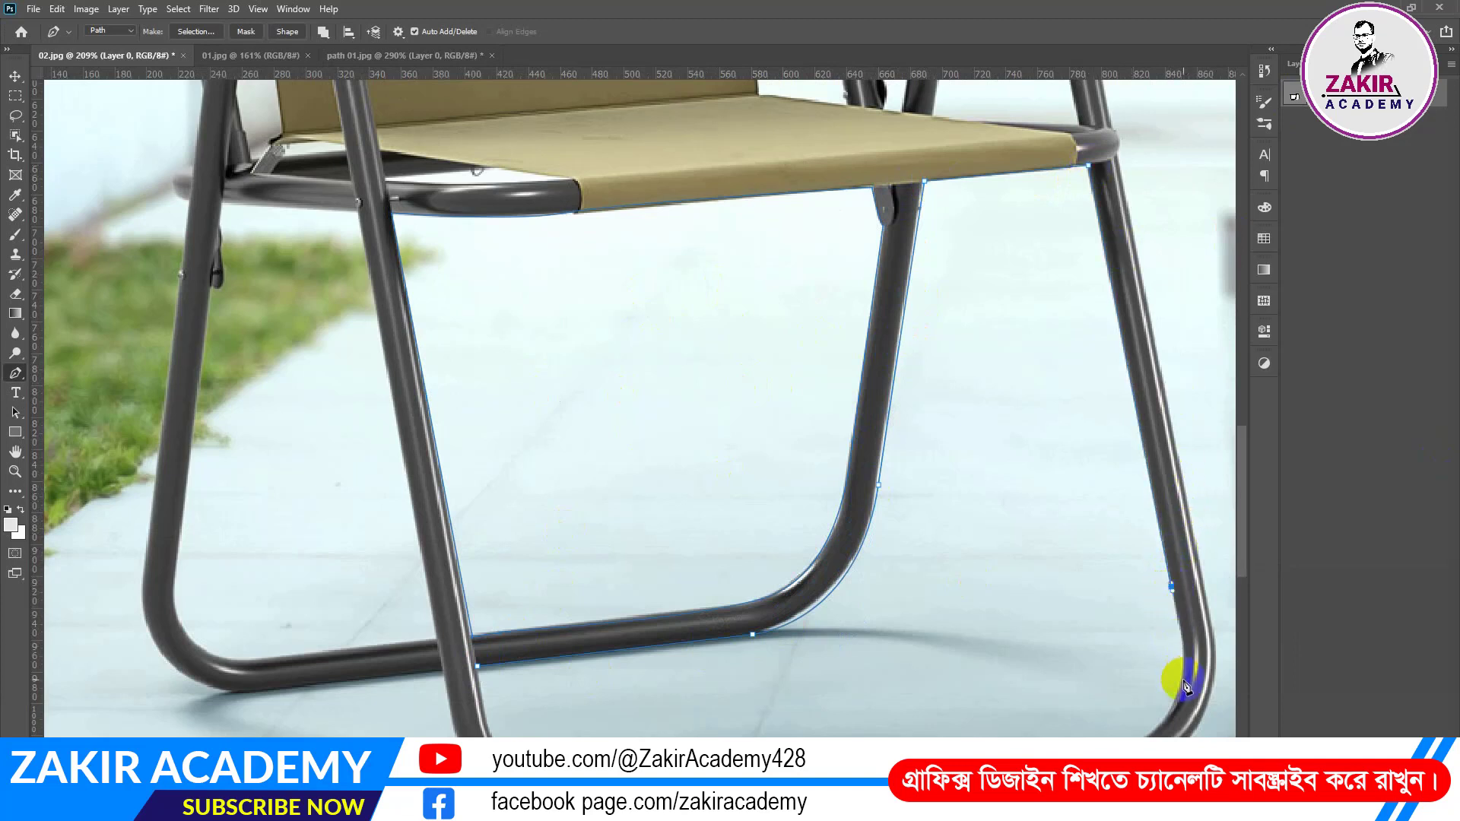
drag(1187, 670, 1177, 701)
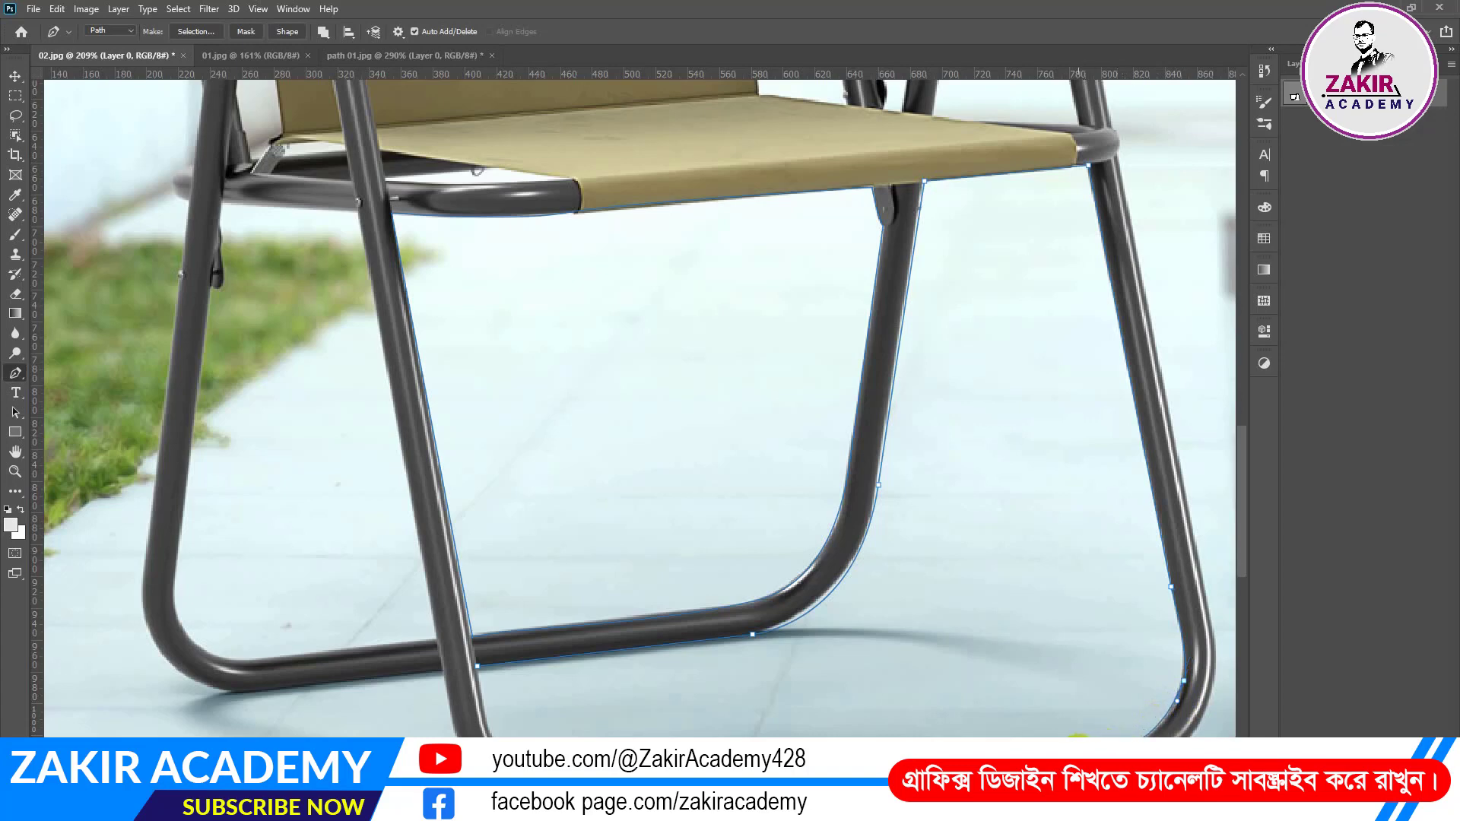
key(space)
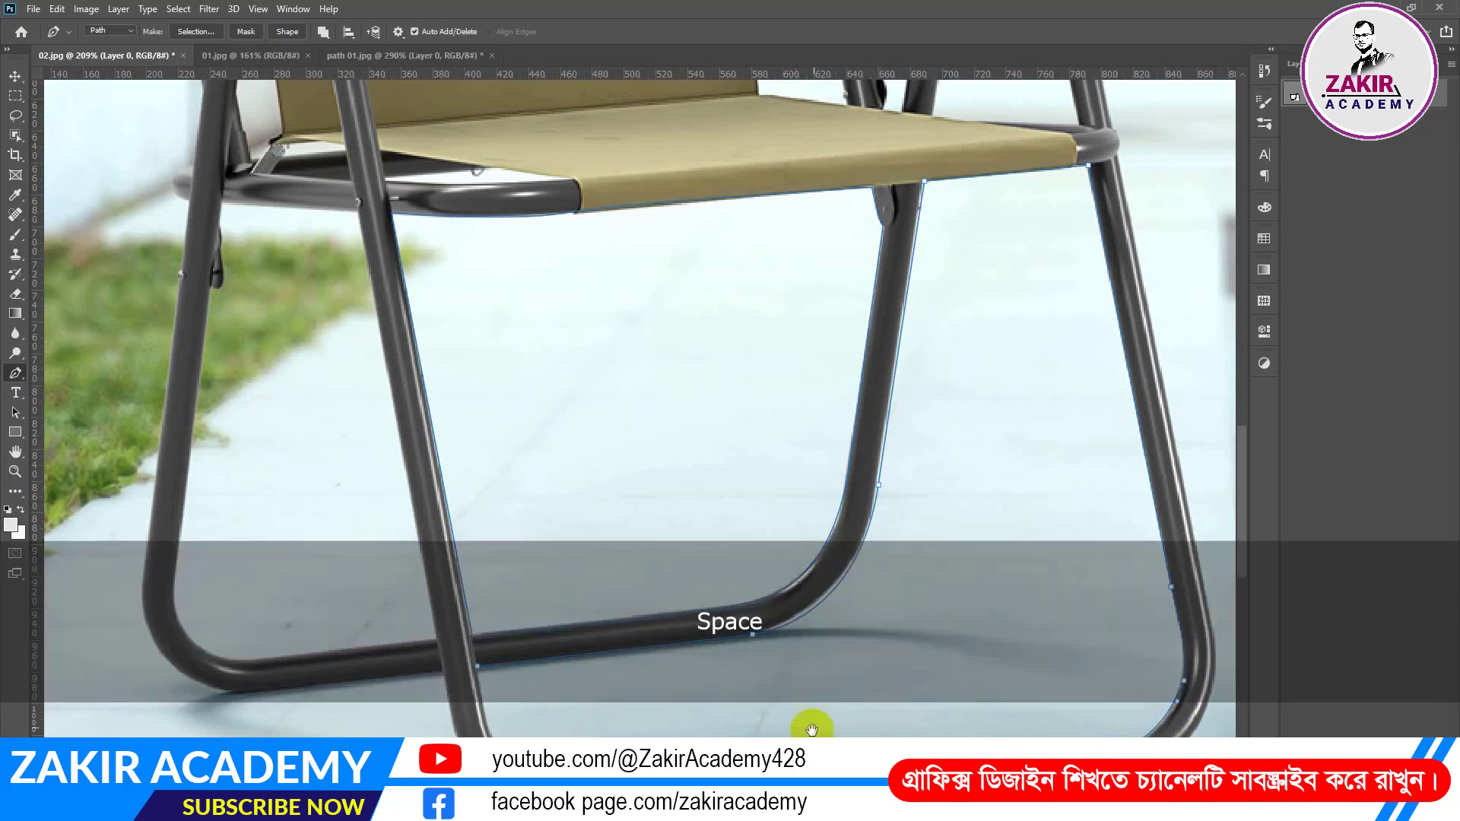
drag(808, 730, 847, 560)
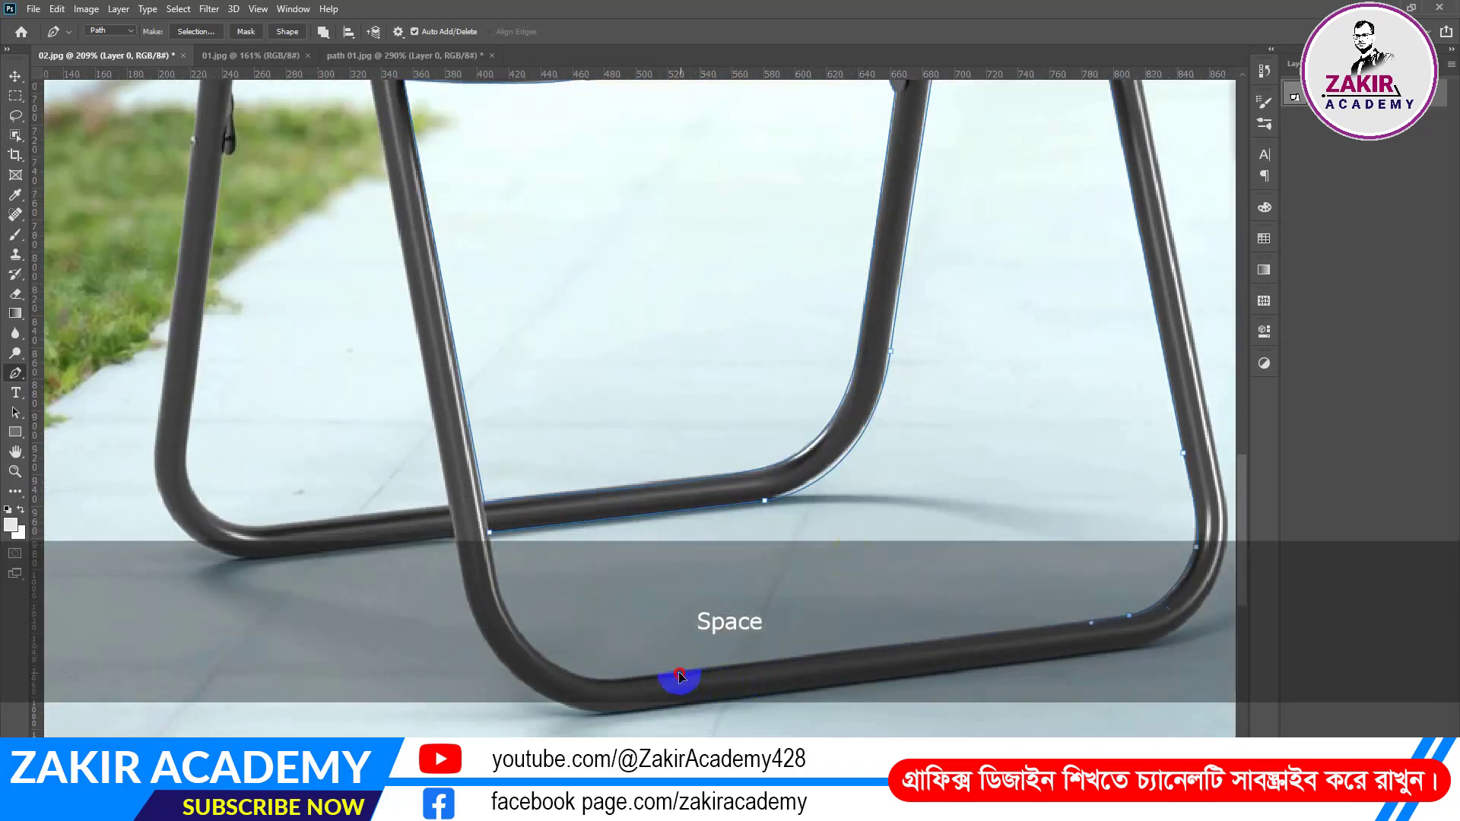
drag(680, 672, 654, 676)
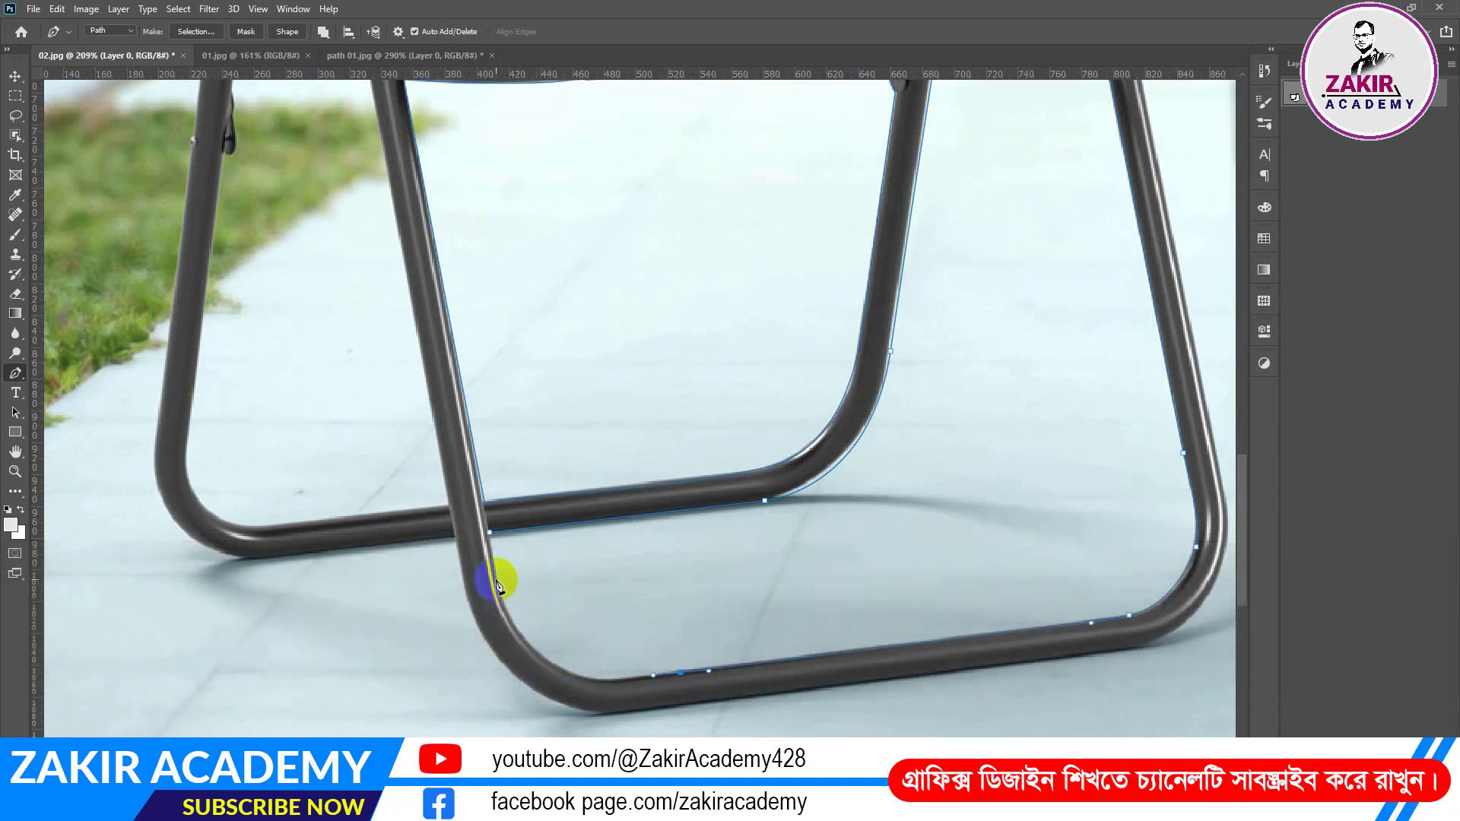
drag(498, 582, 466, 441)
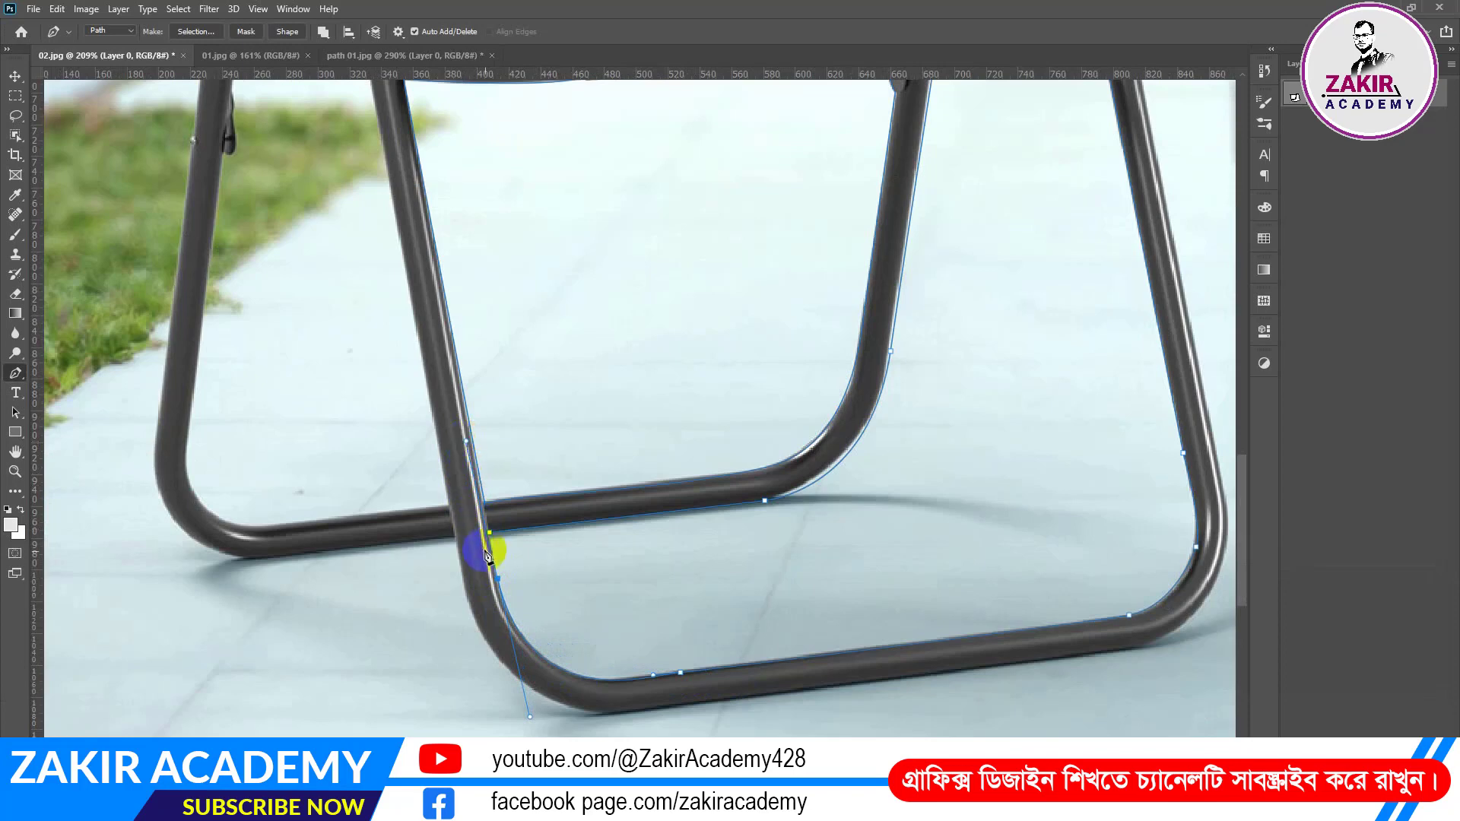
key(alt)
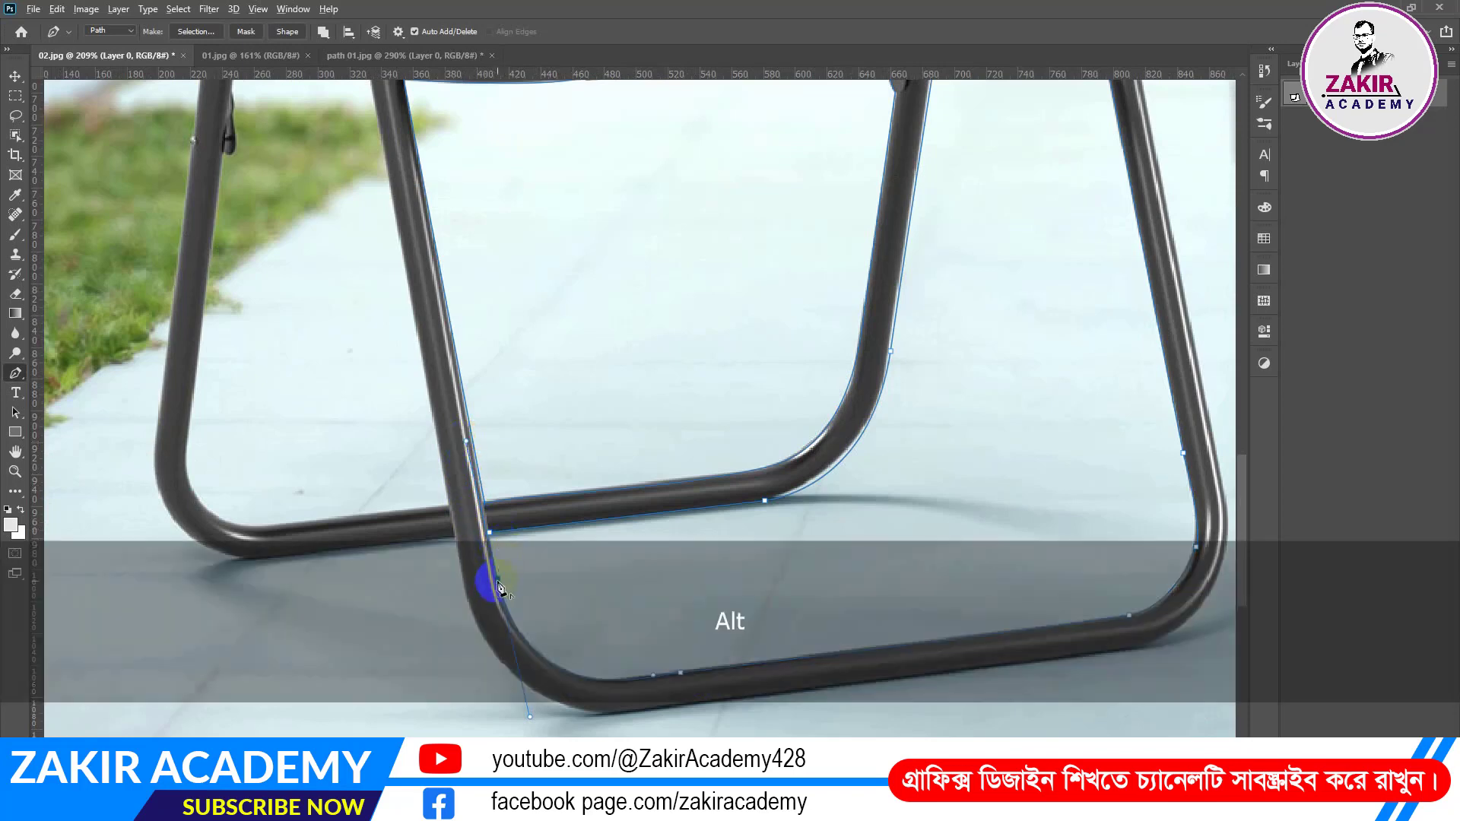
drag(498, 581, 489, 541)
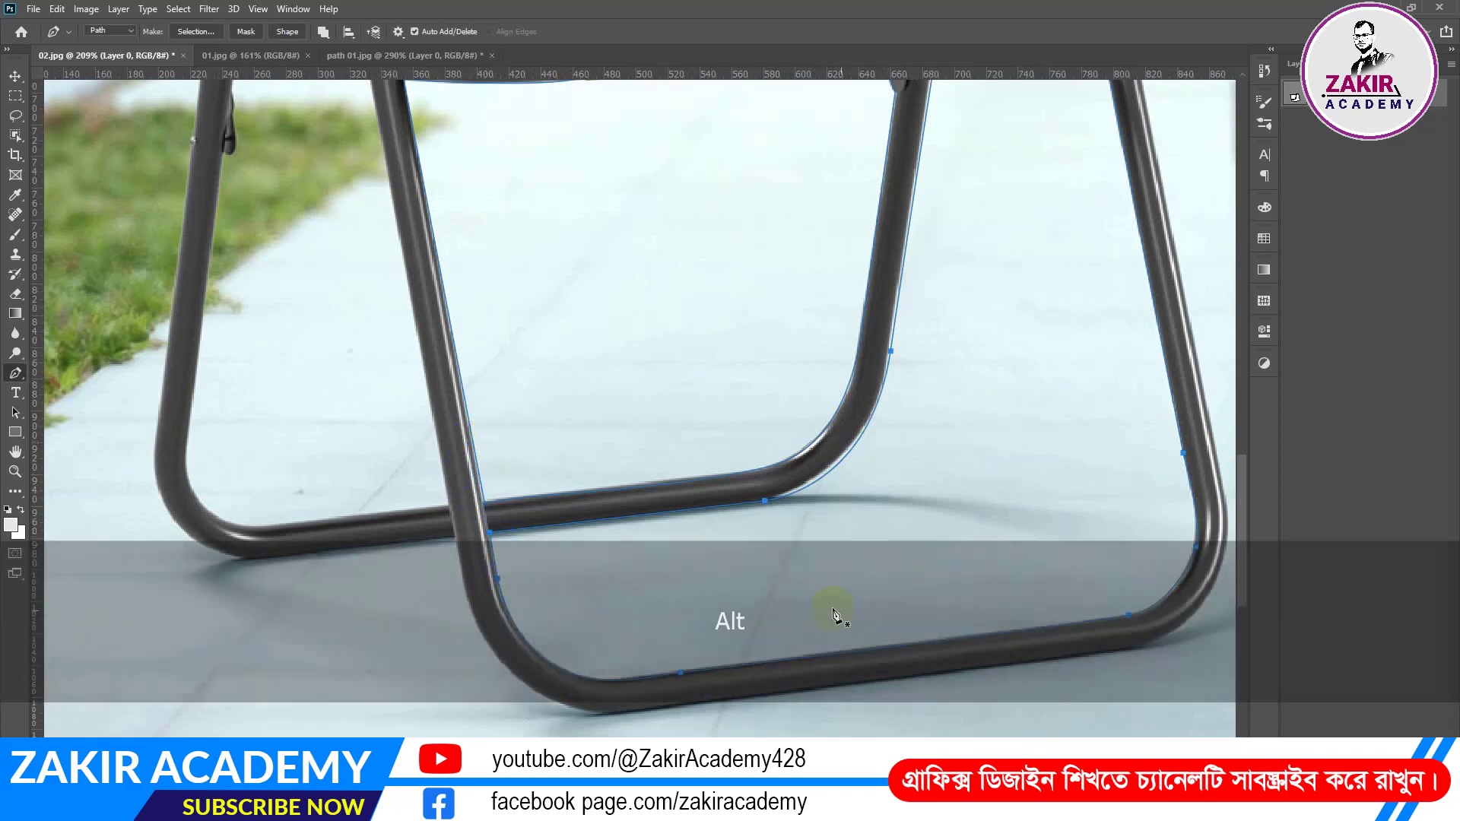
Trace the top edge of the backrest fabric with the Pen tool from one corner to the other.
scroll(890, 608, down, 3)
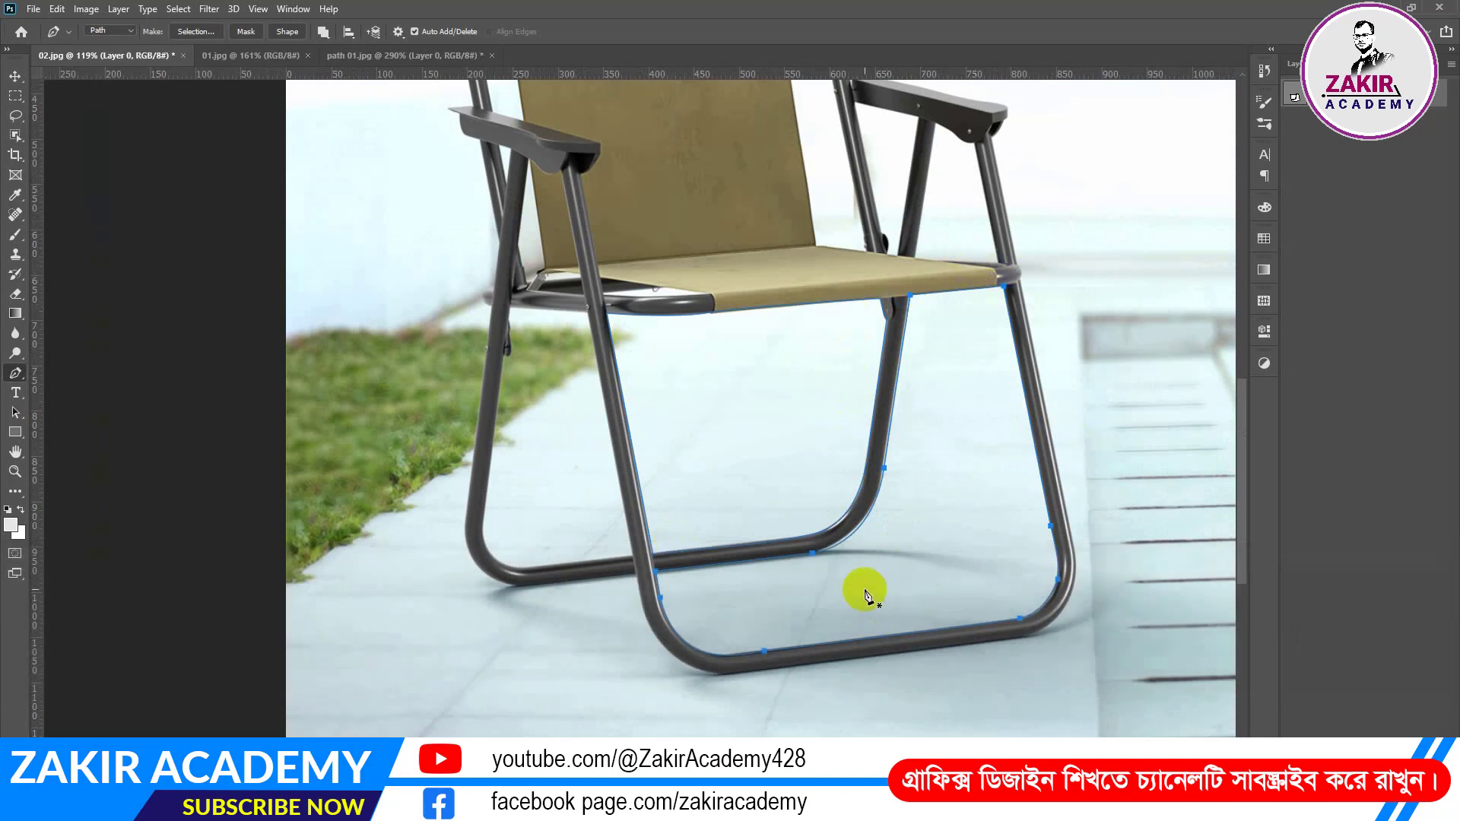
scroll(873, 592, up, 1)
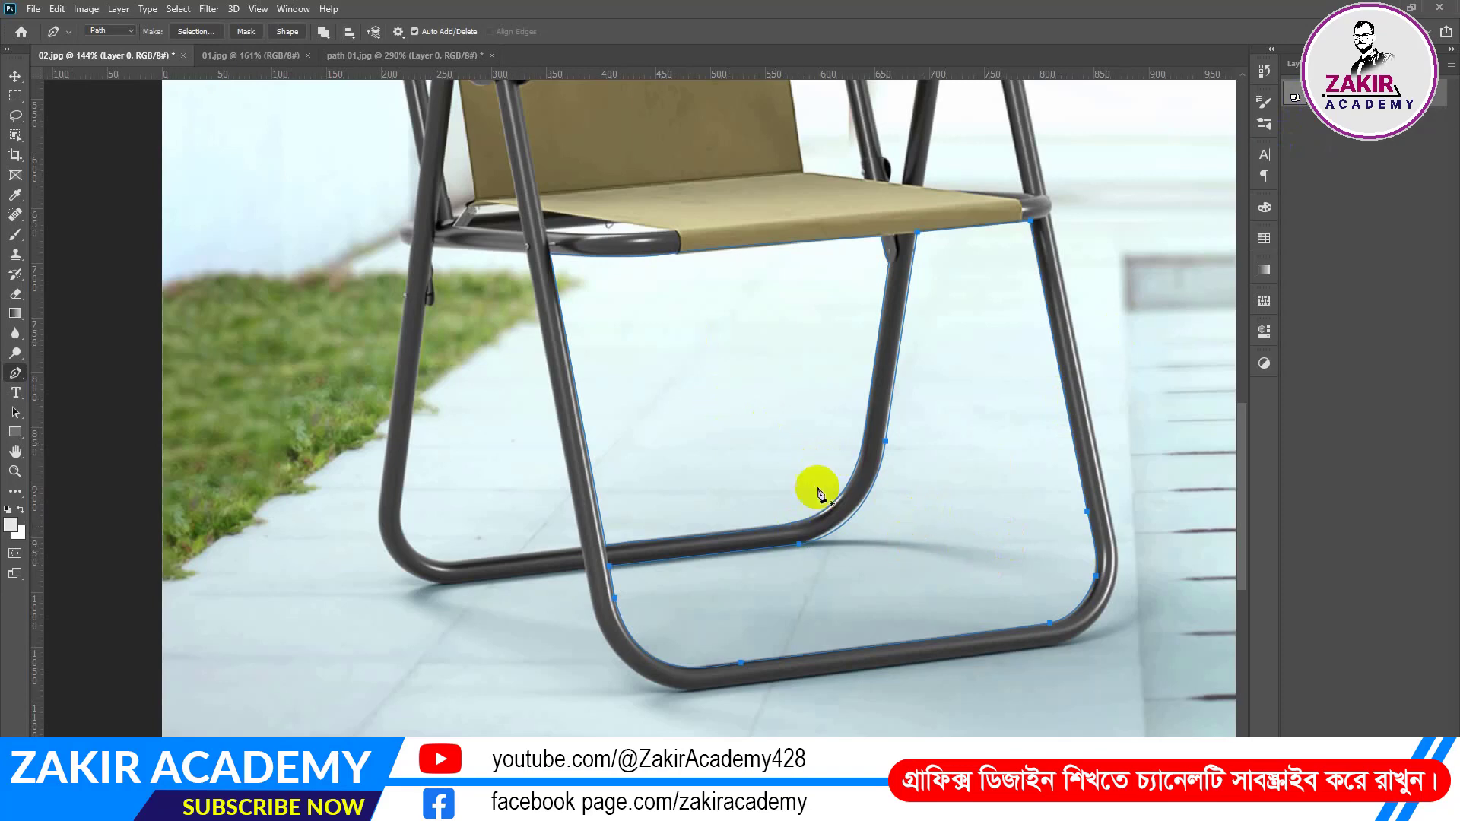
scroll(757, 426, up, 3)
key(space)
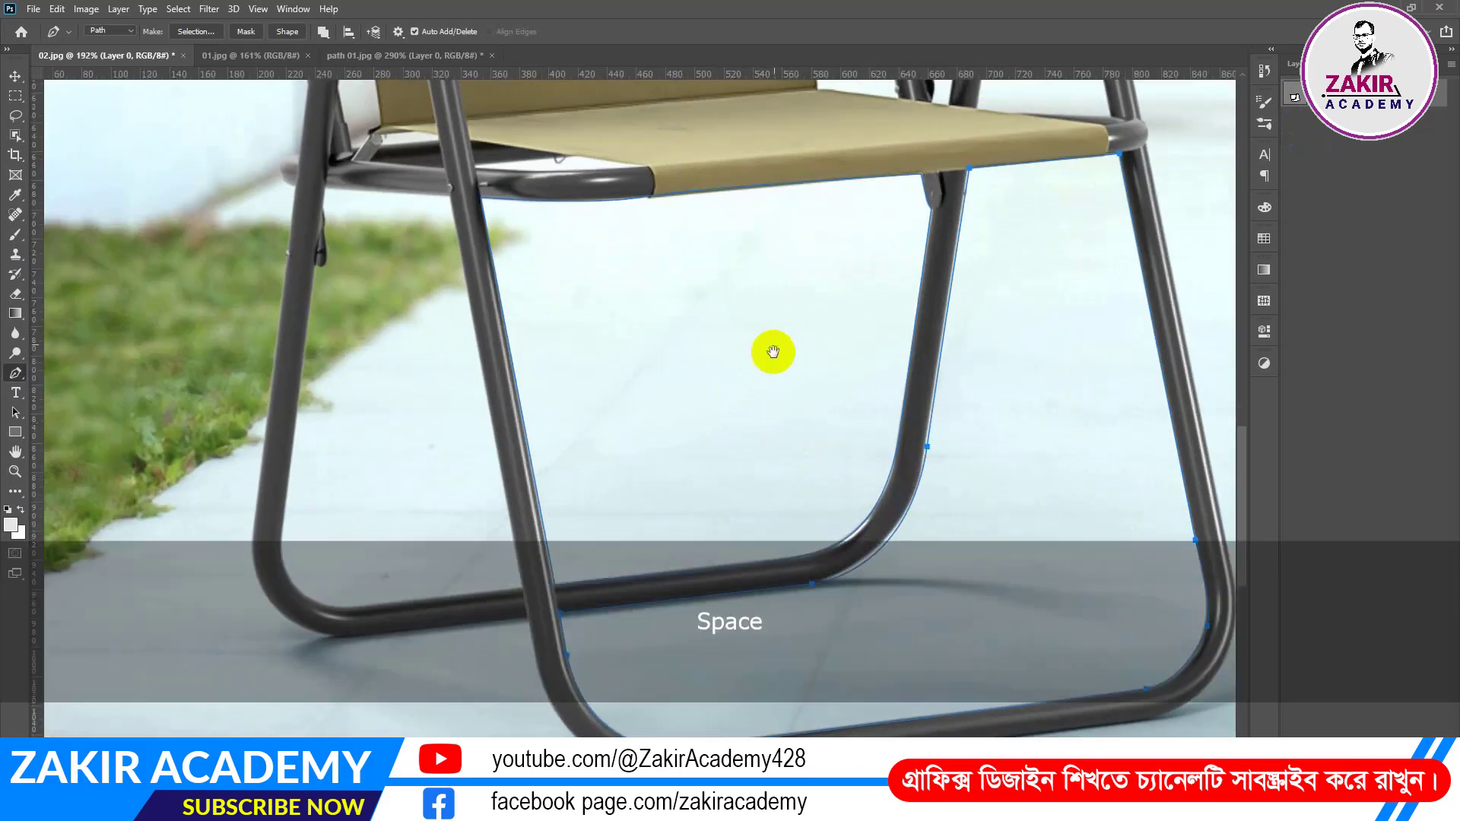
drag(799, 281, 664, 613)
drag(621, 430, 738, 653)
drag(625, 460, 630, 612)
key(space)
drag(707, 489, 694, 186)
drag(669, 357, 695, 258)
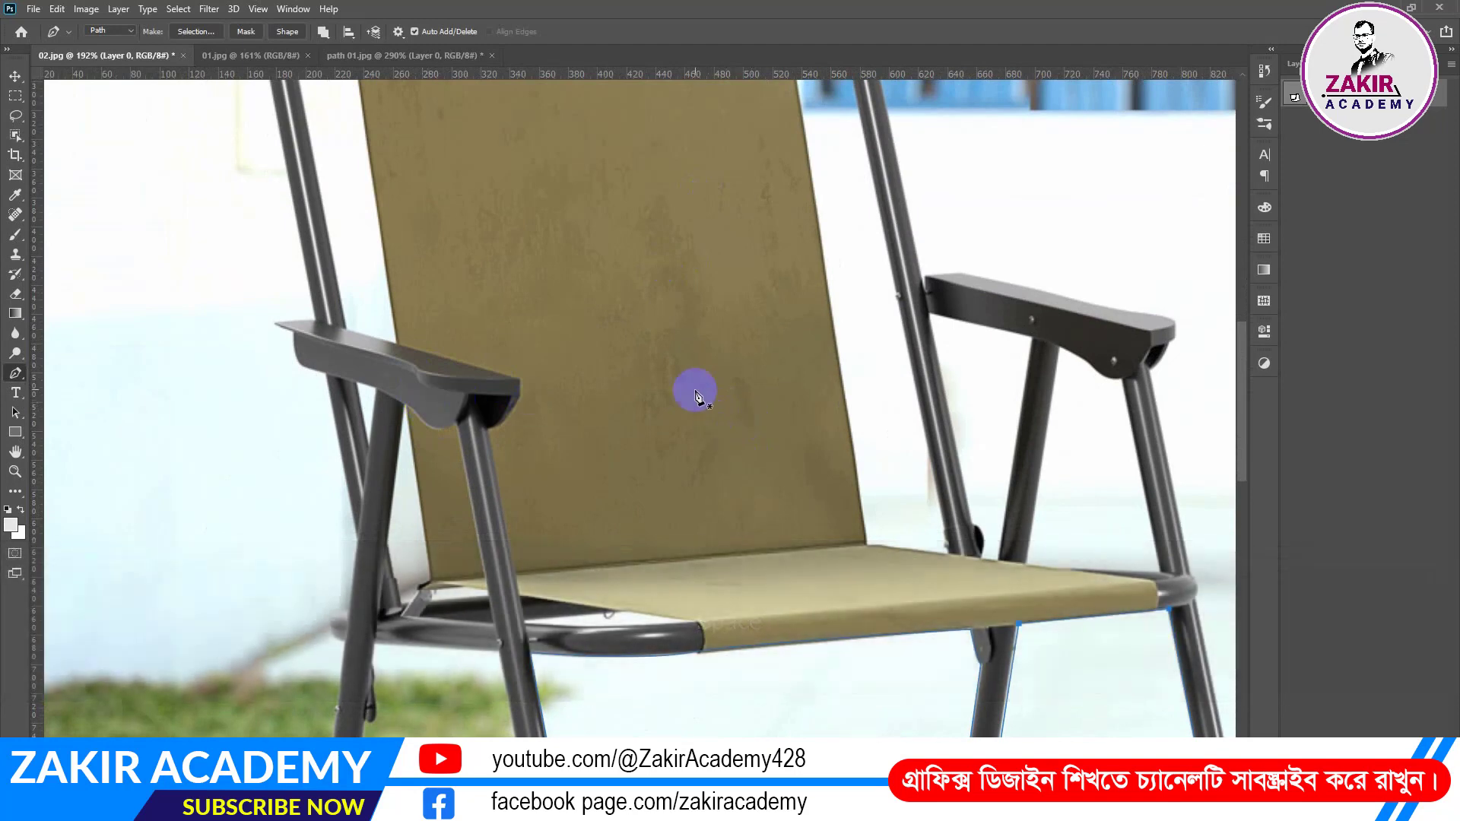
key(space)
drag(694, 388, 694, 565)
click(338, 175)
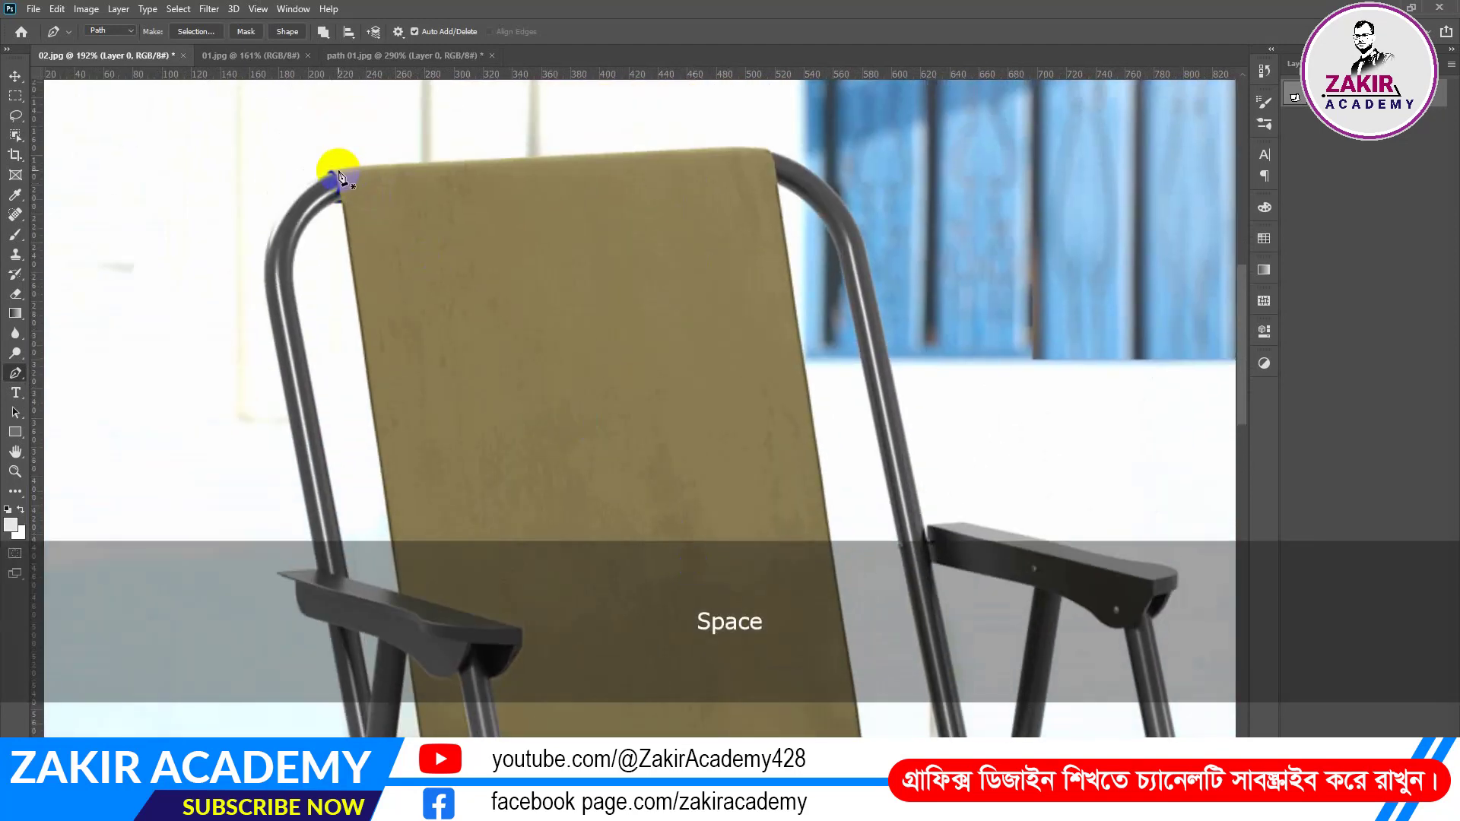
drag(766, 152, 829, 167)
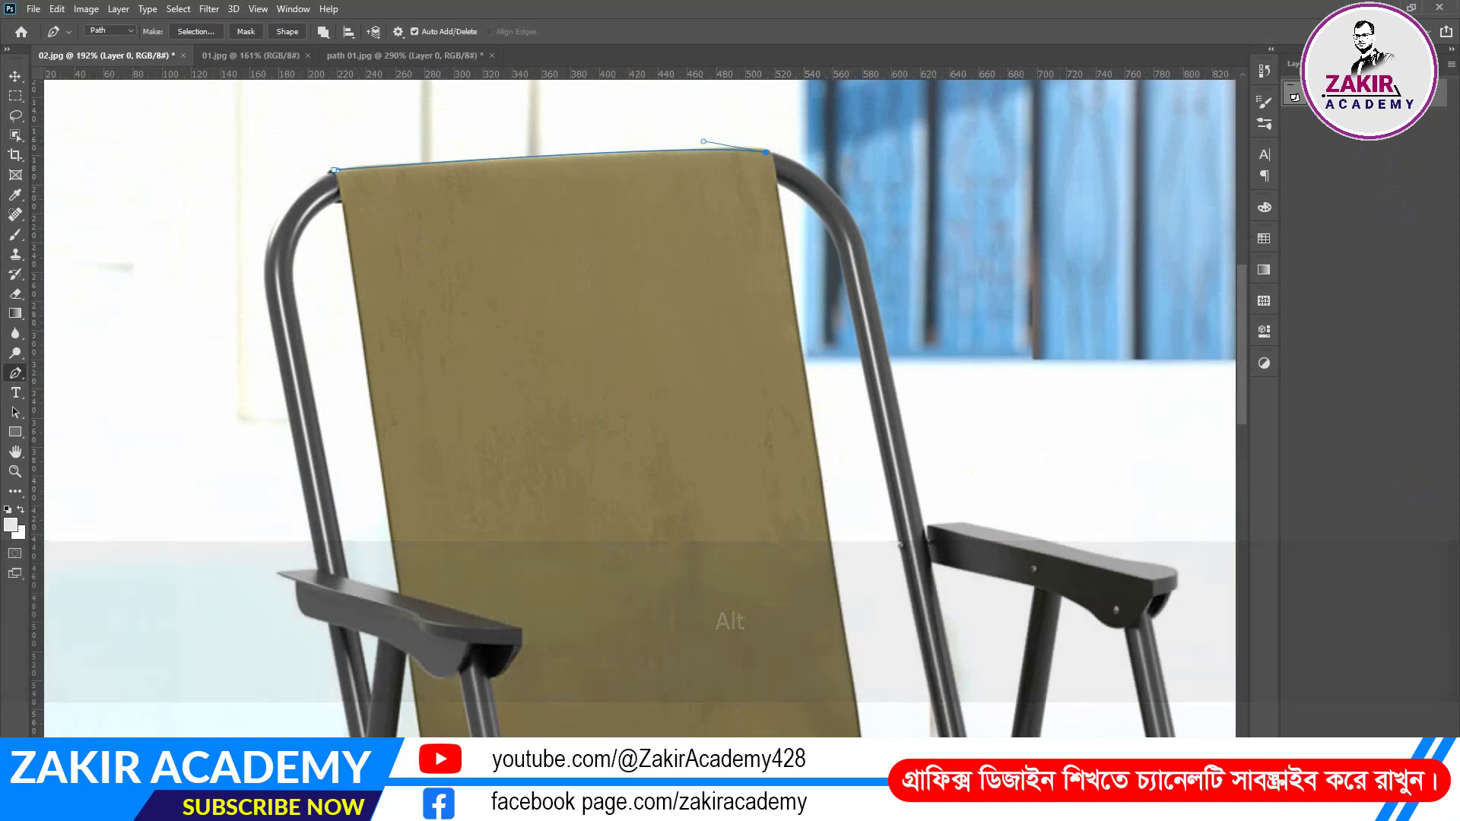
Create a new path and outline the upper part of the backrest fabric with a closed four-point shape.
click(1425, 577)
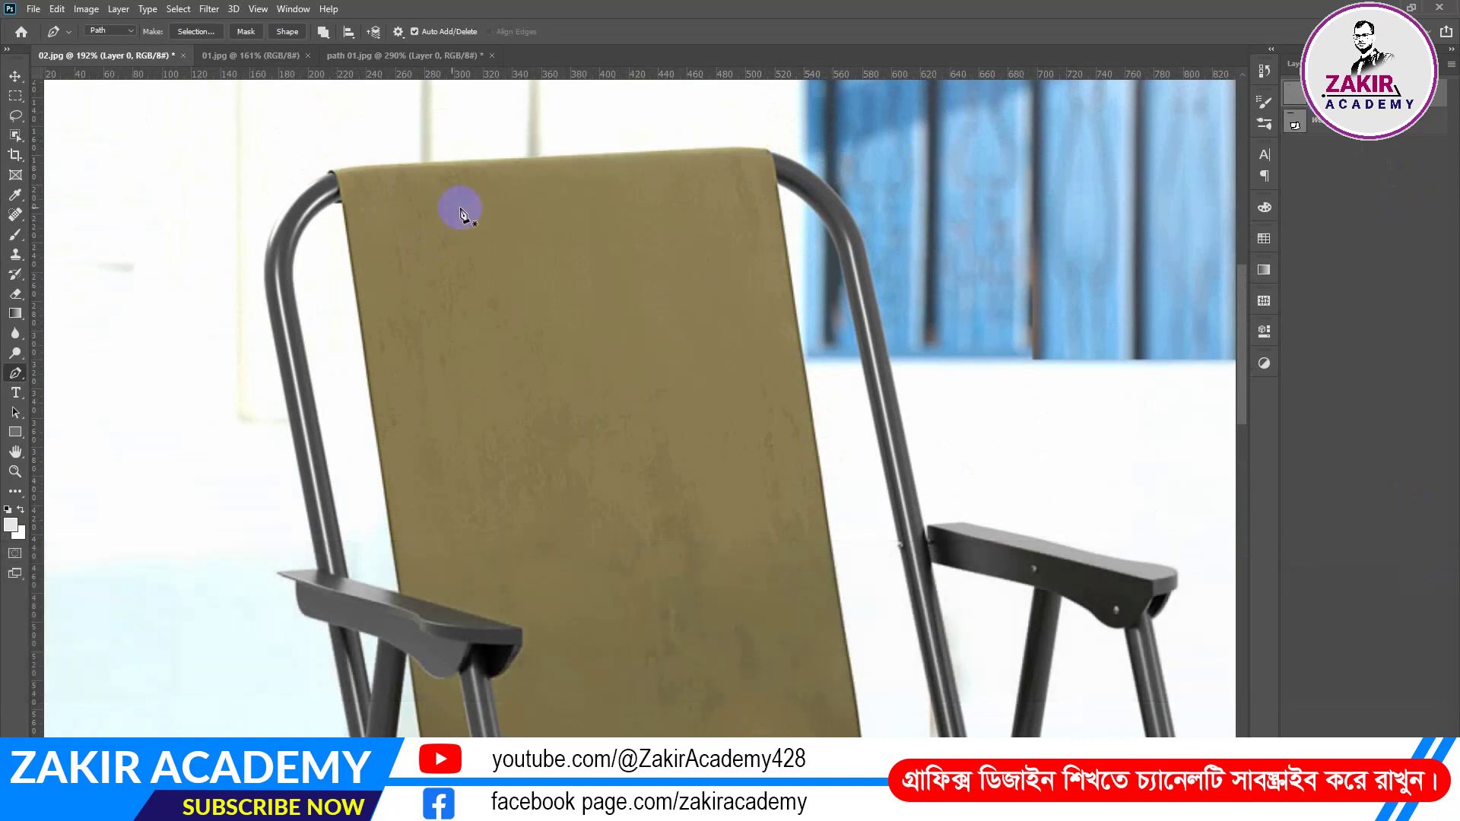
click(332, 173)
click(768, 151)
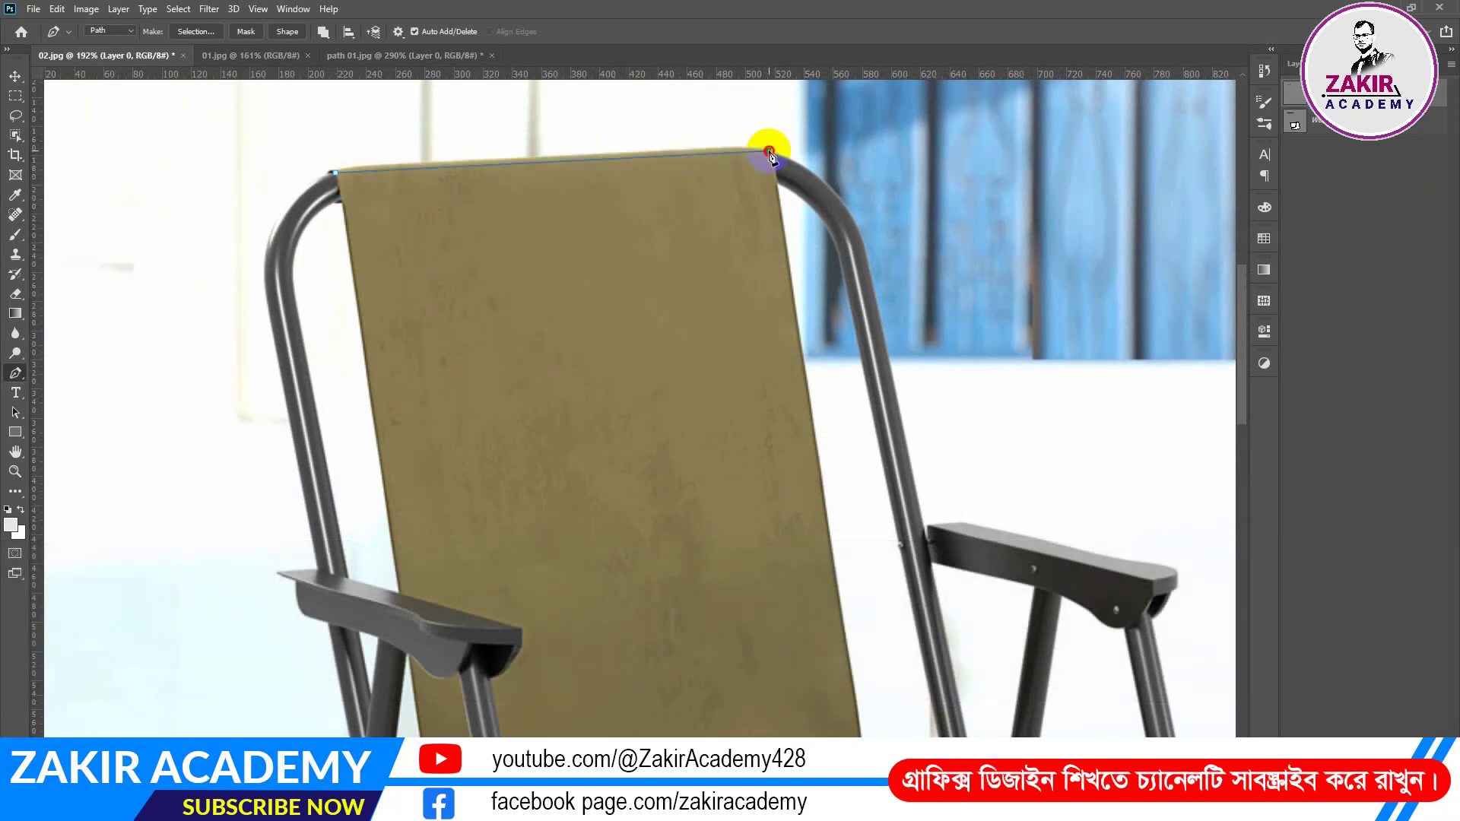
click(865, 761)
click(390, 525)
click(335, 174)
Load the closed path around the upper part of the backrest fabric as a selection.
scroll(639, 482, down, 3)
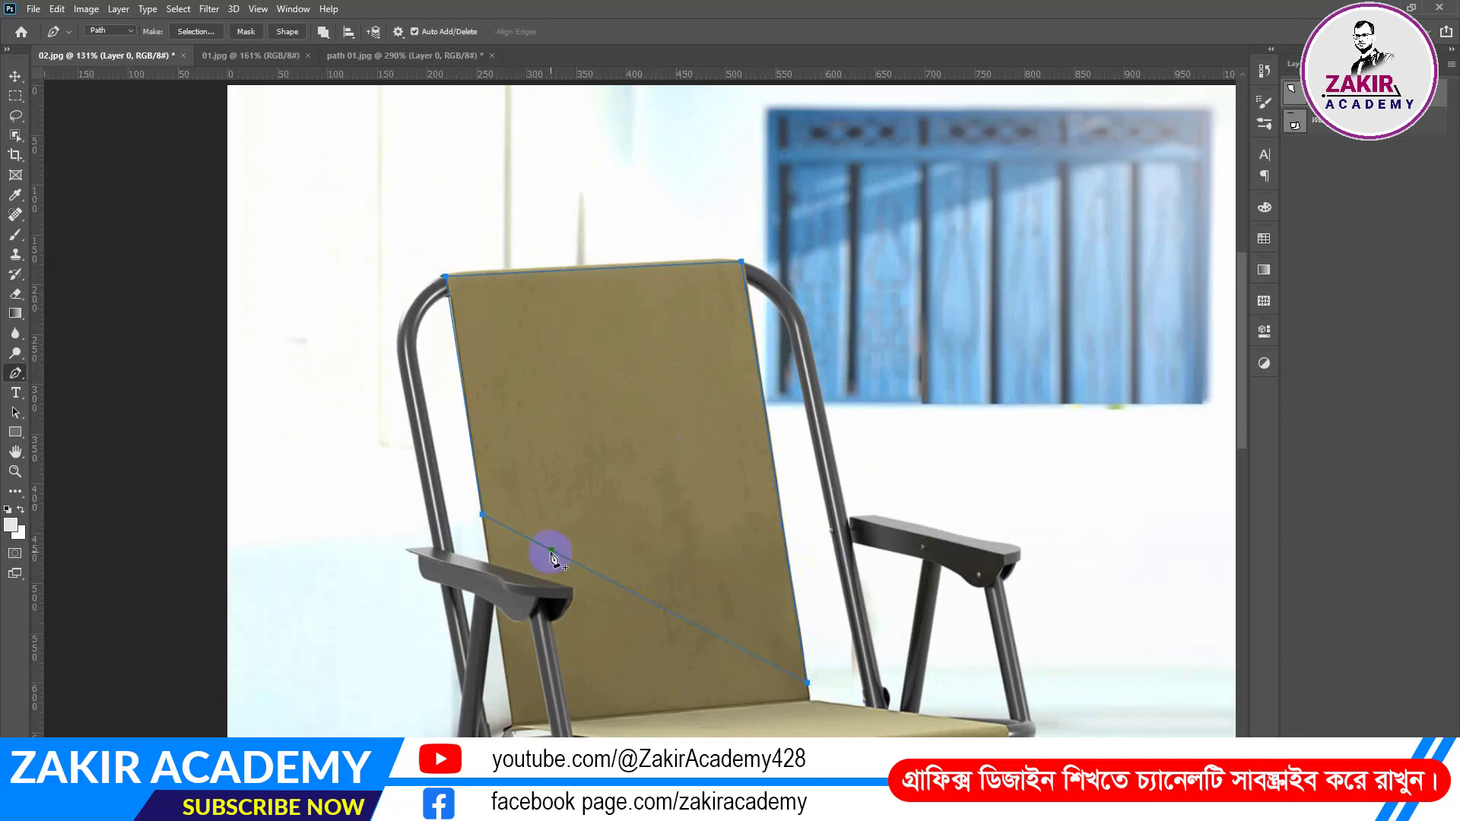
key(ctrl)
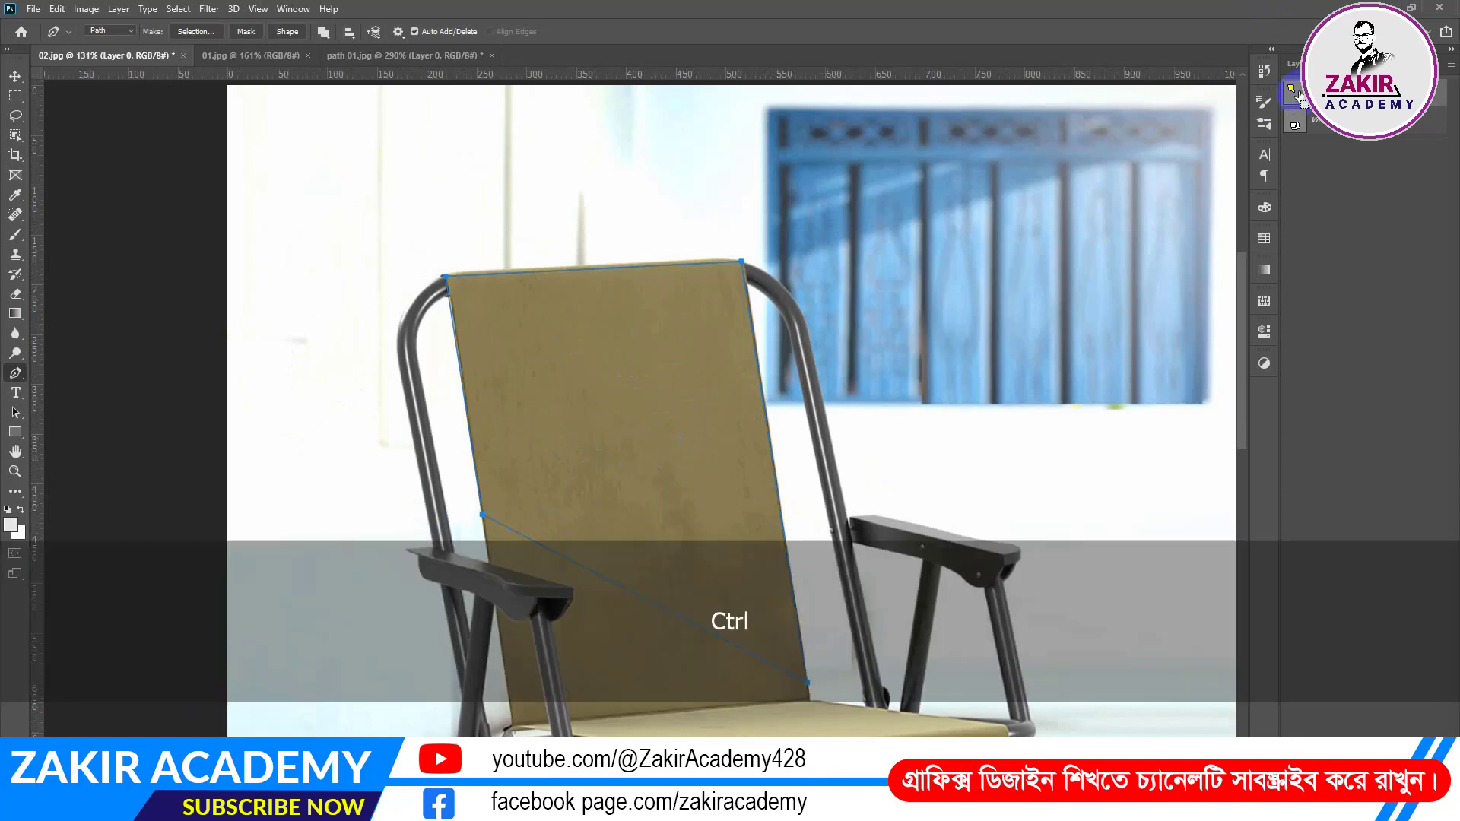
ctrl+click(1294, 92)
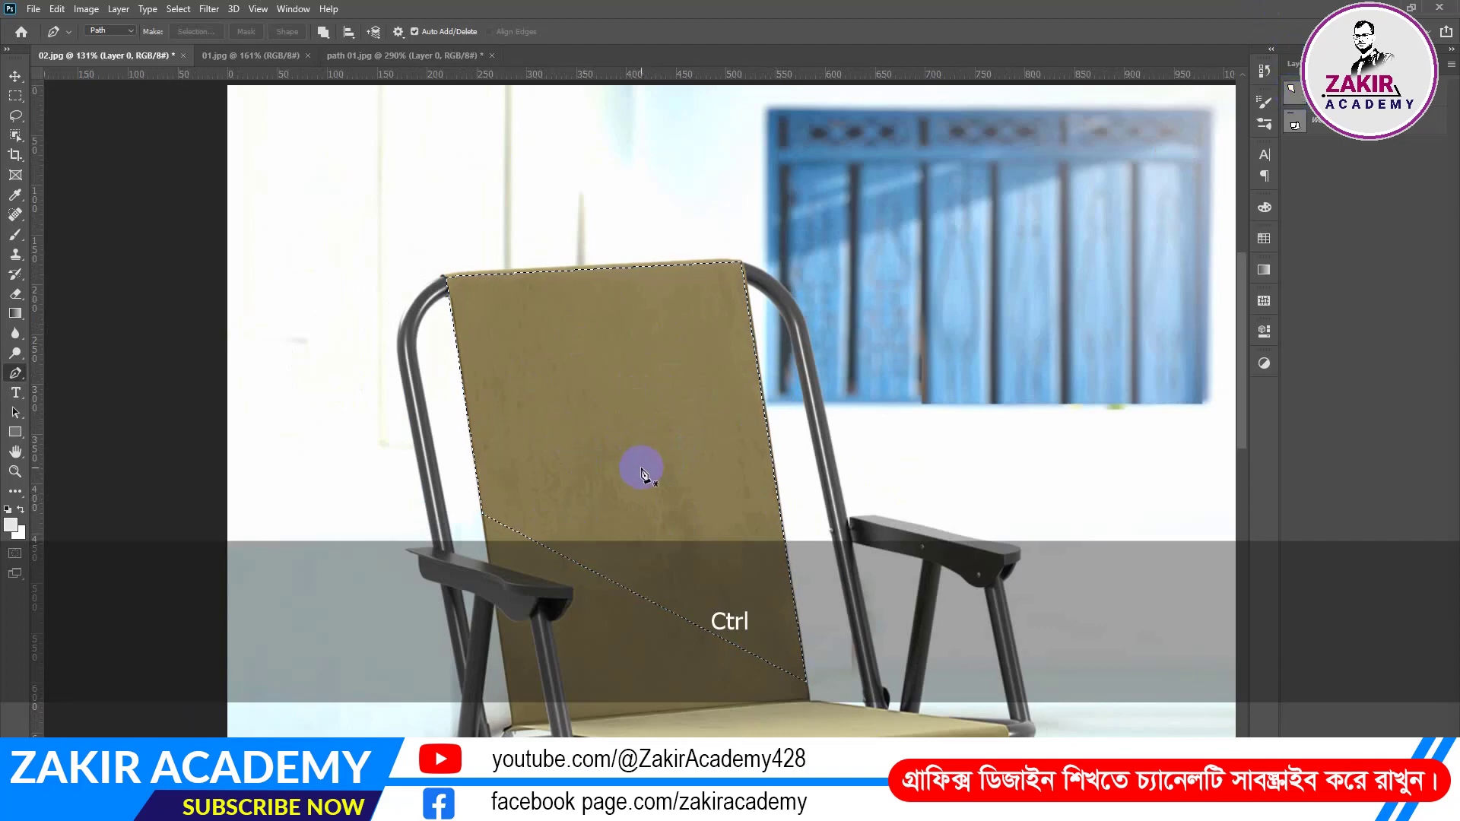
Set the foreground color to blue #492bff, fill the selected backrest area with it and deselect.
click(10, 524)
mouse_move(736, 268)
mouse_down()
mouse_move(736, 244)
mouse_move(640, 187)
mouse_move(690, 184)
mouse_up()
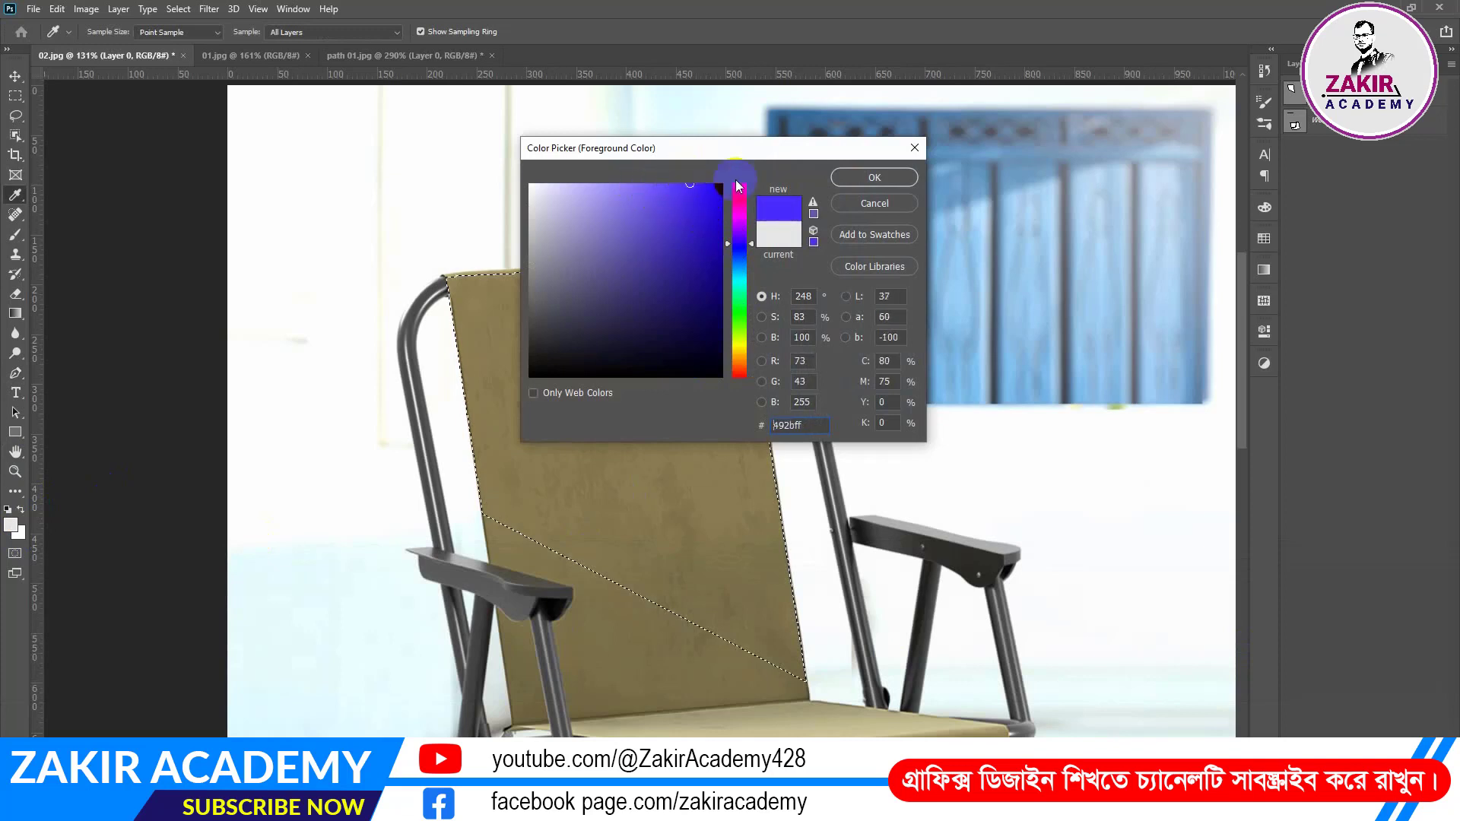
click(860, 179)
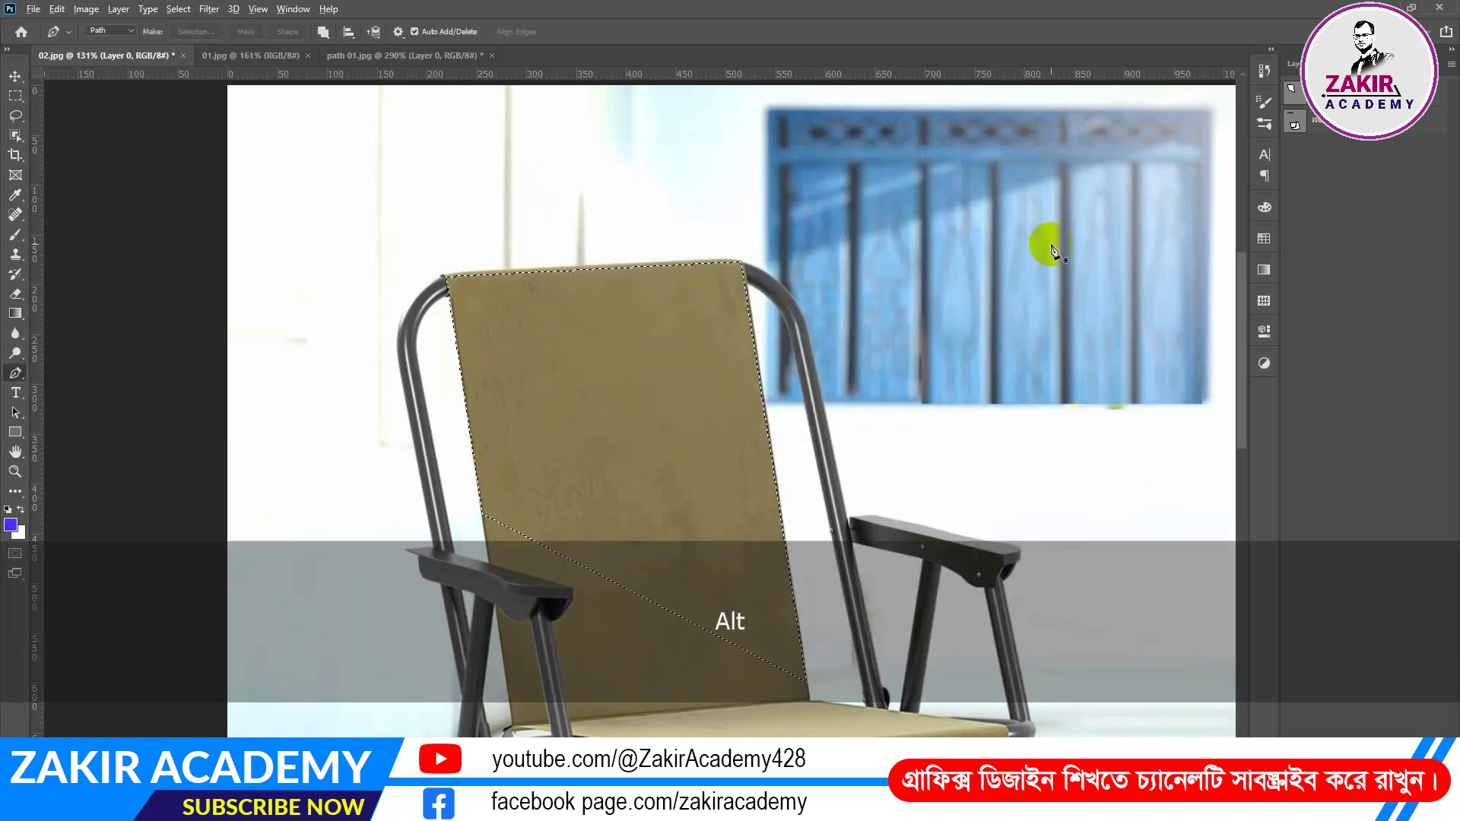
key(alt+BackSpace)
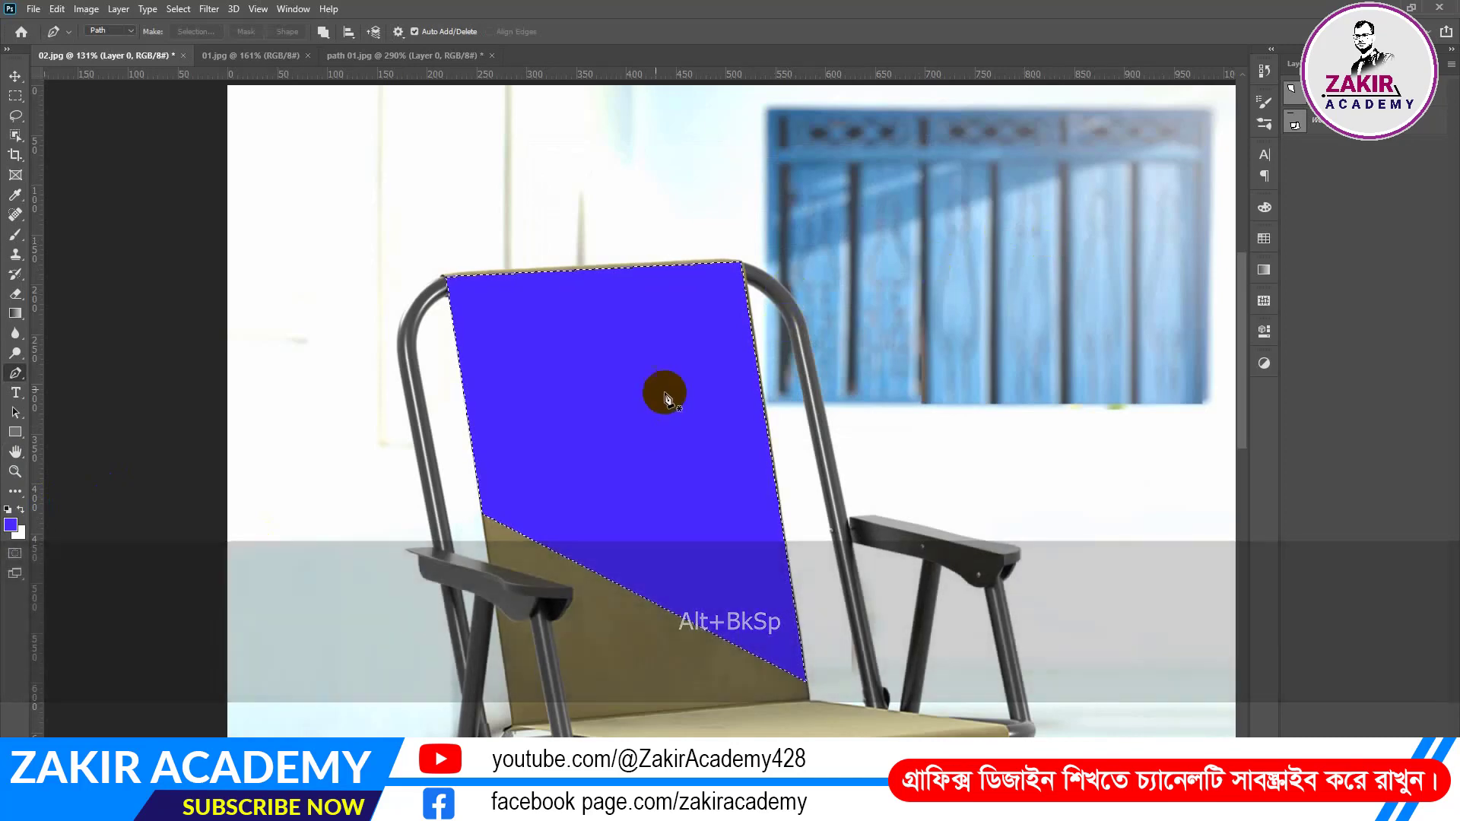
key(ctrl+d)
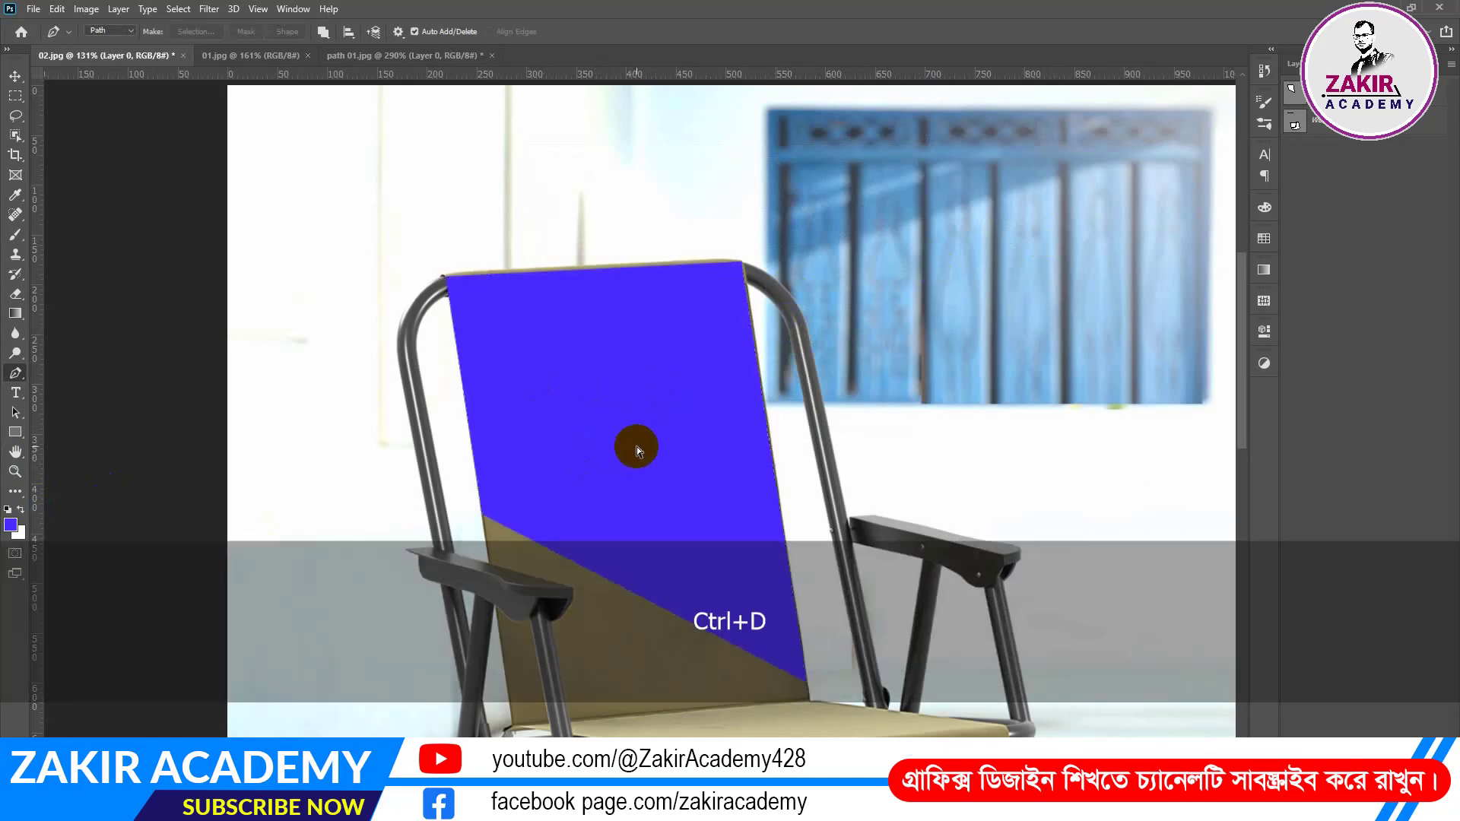
Display the document's layers and examine the blue fill on Layer 0 against the rest of the chair.
scroll(716, 514, down, 3)
scroll(720, 515, up, 3)
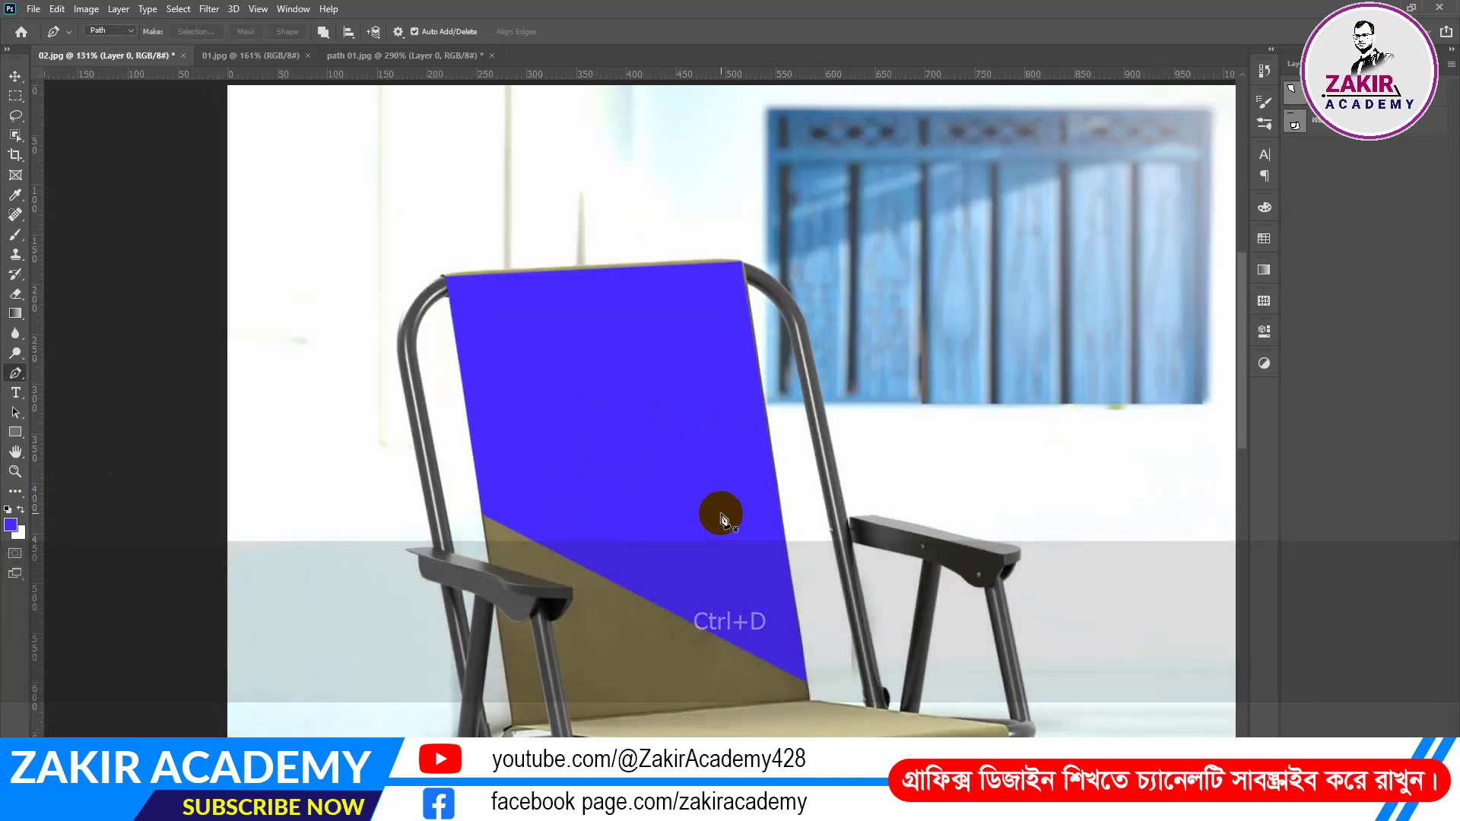
scroll(783, 582, up, 1)
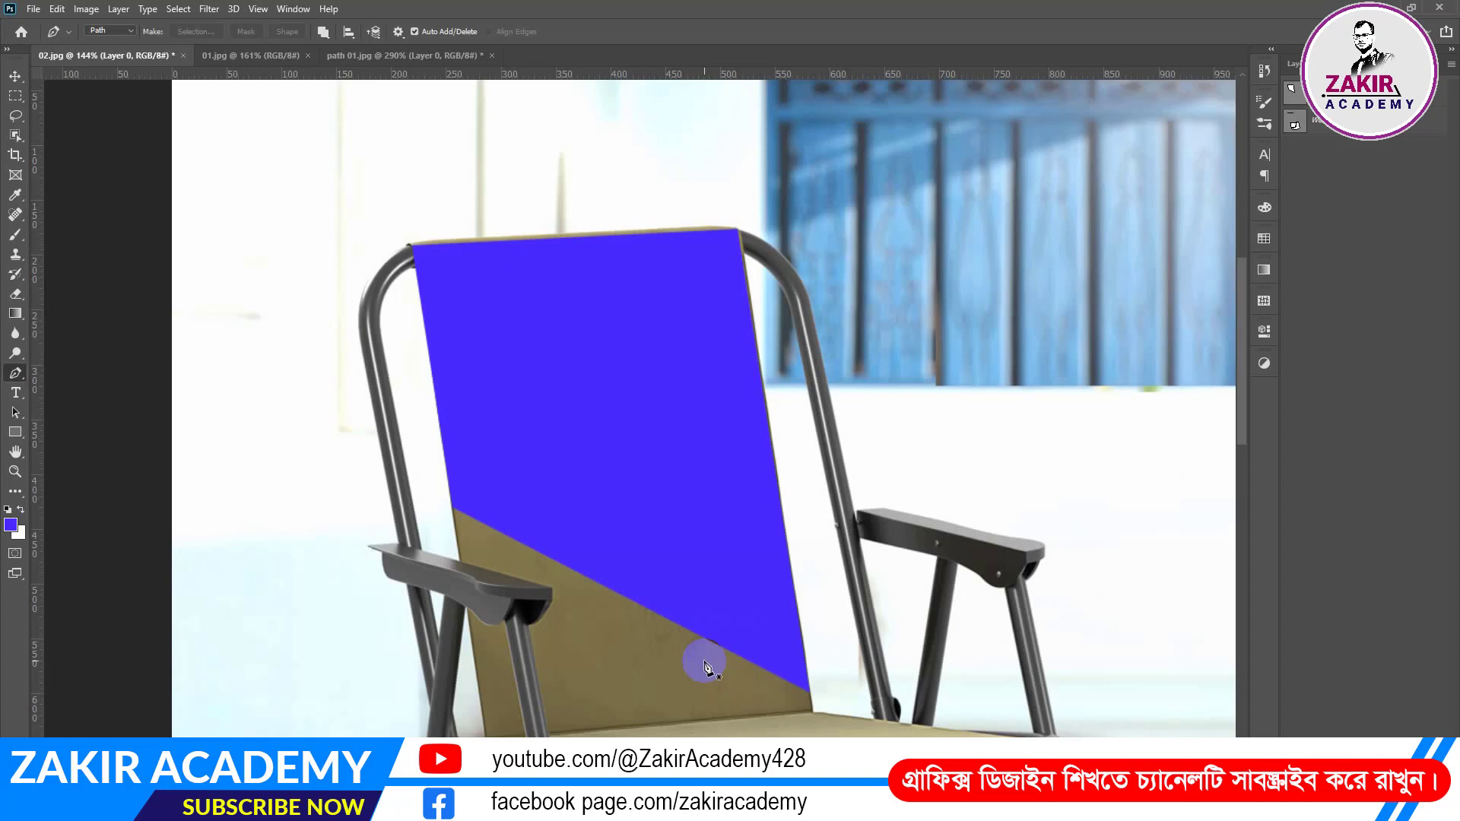
click(1268, 102)
click(1295, 66)
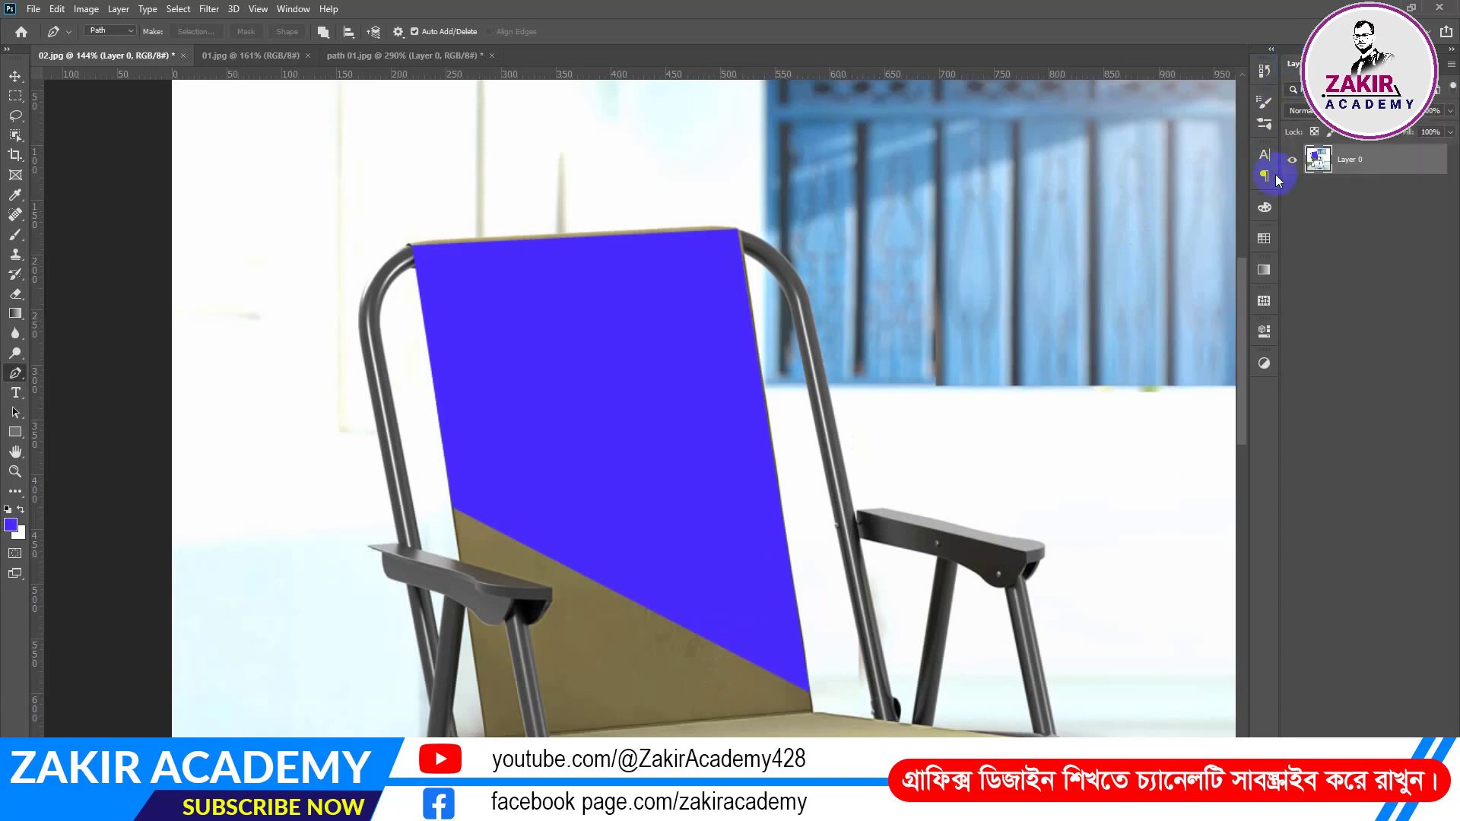
click(1329, 174)
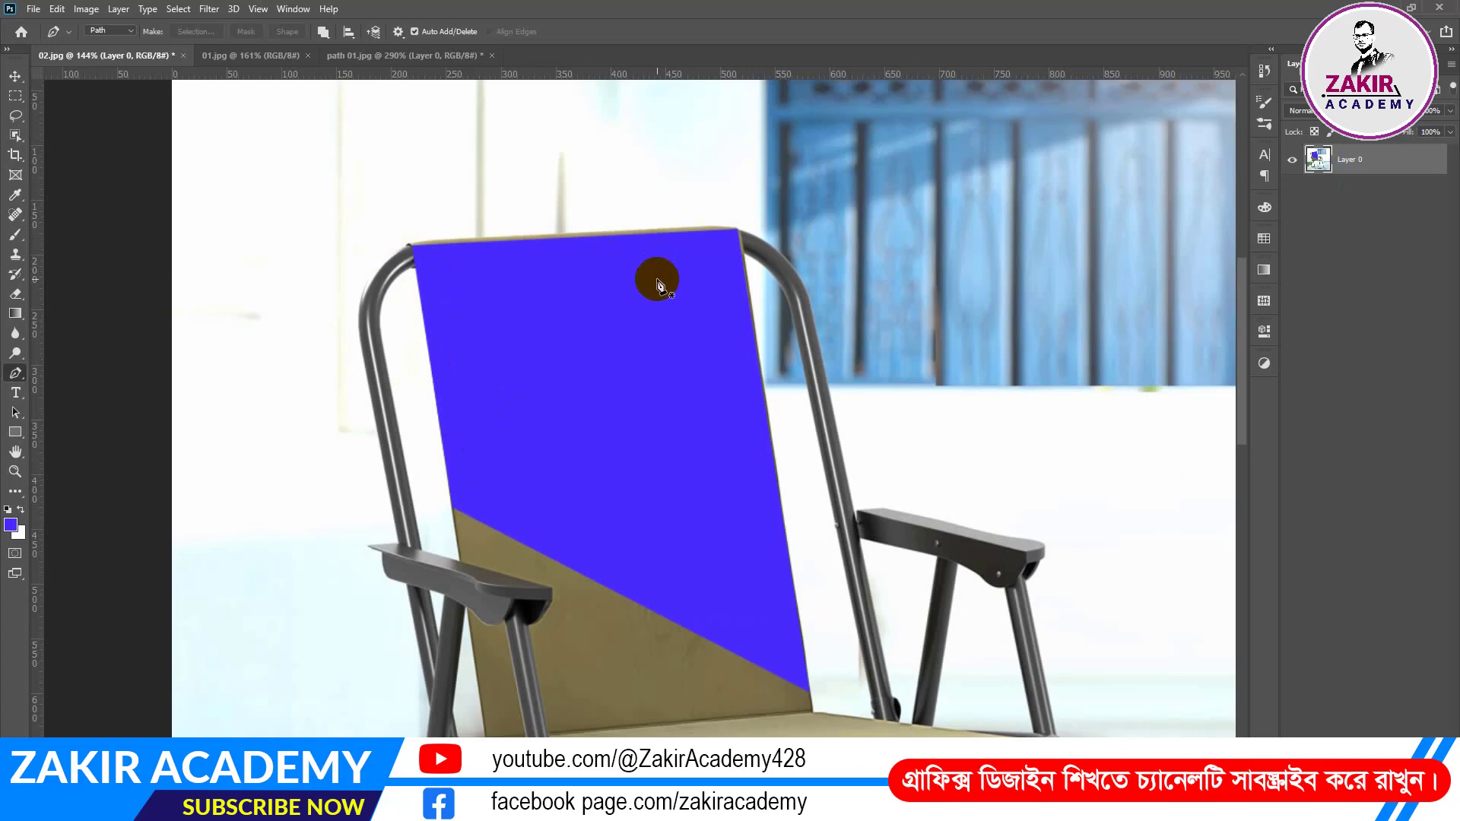
scroll(657, 283, down, 3)
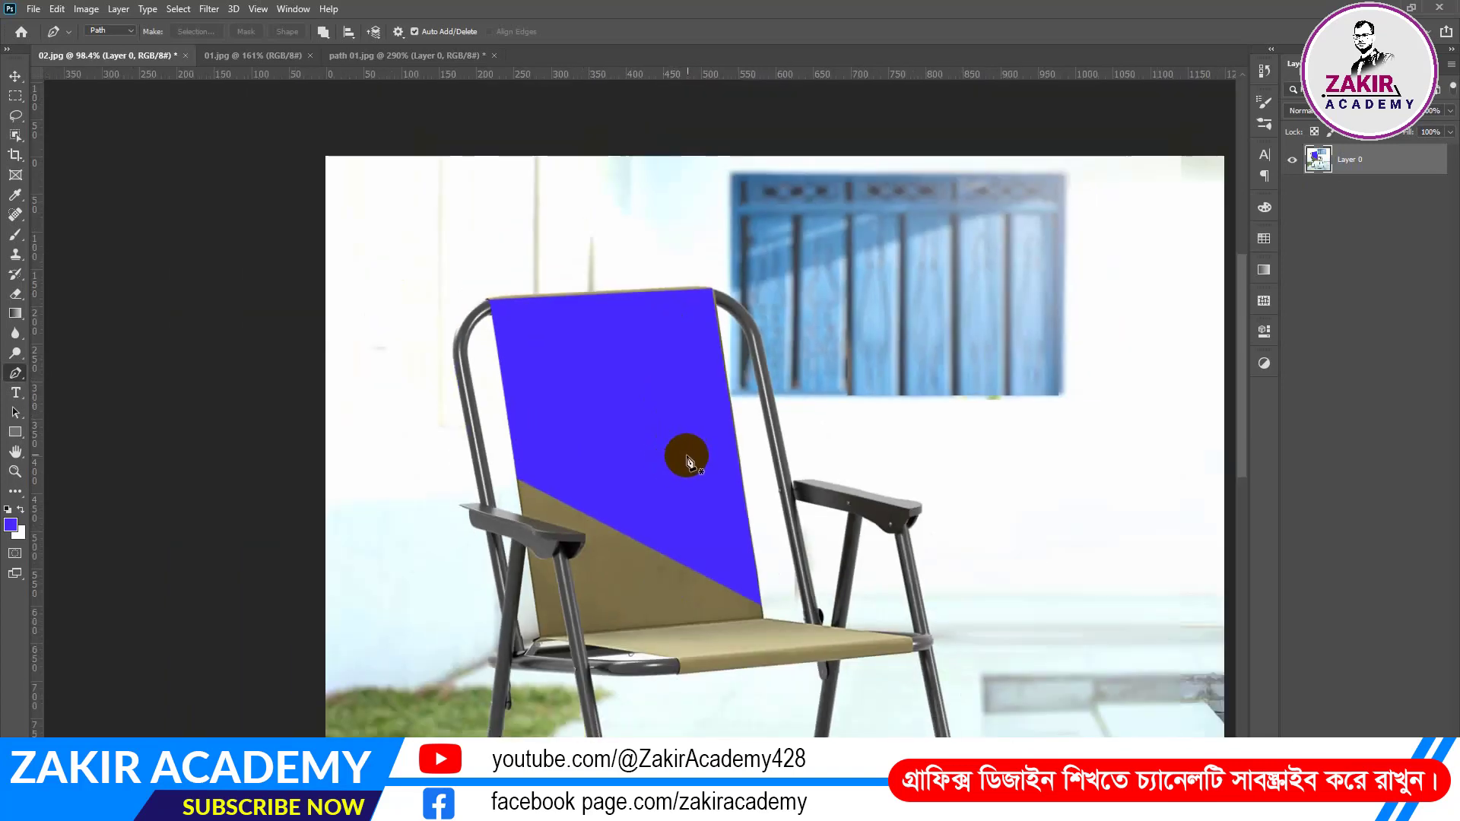
key(space)
drag(705, 464, 617, 347)
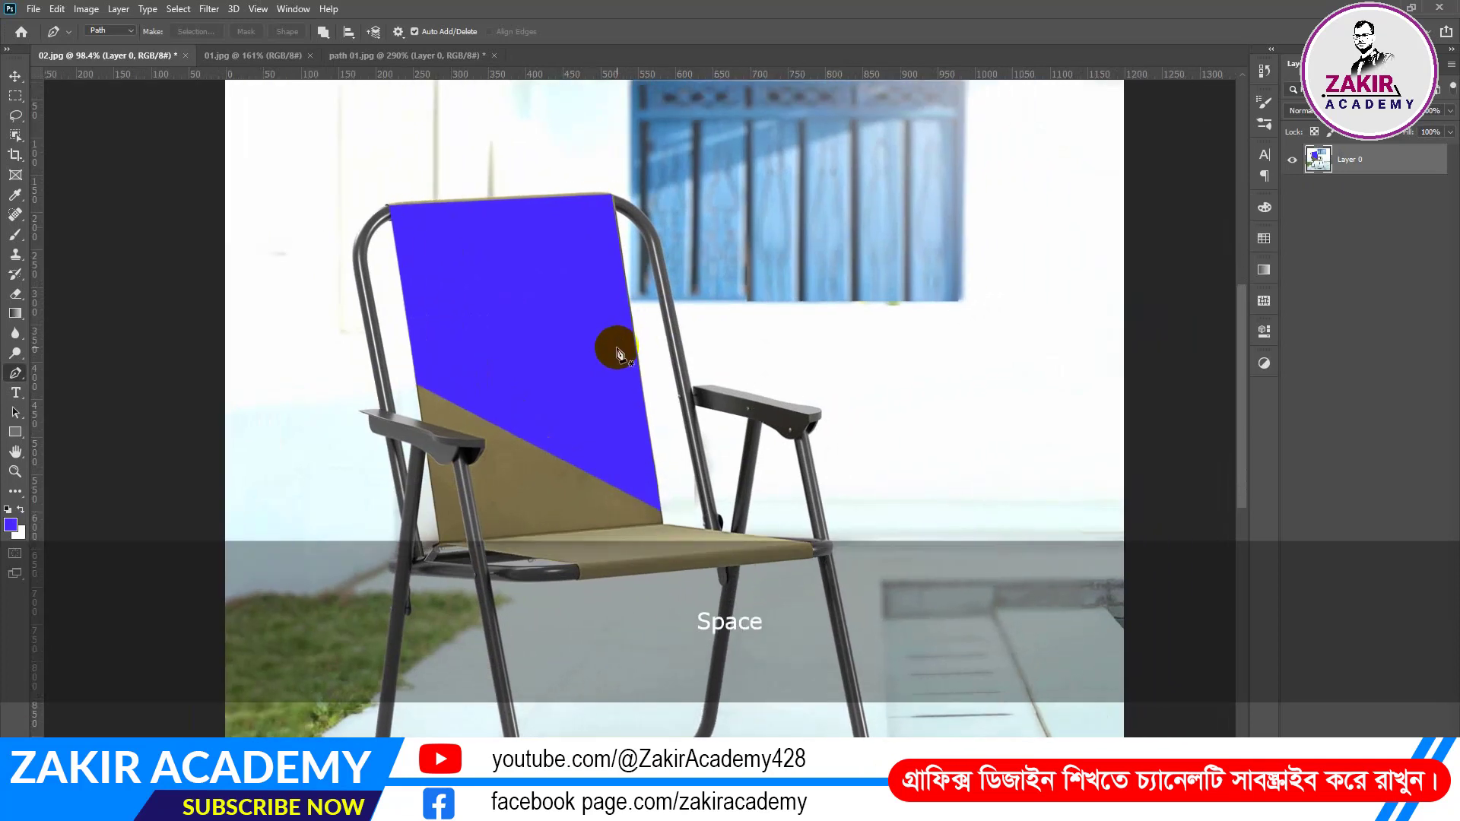